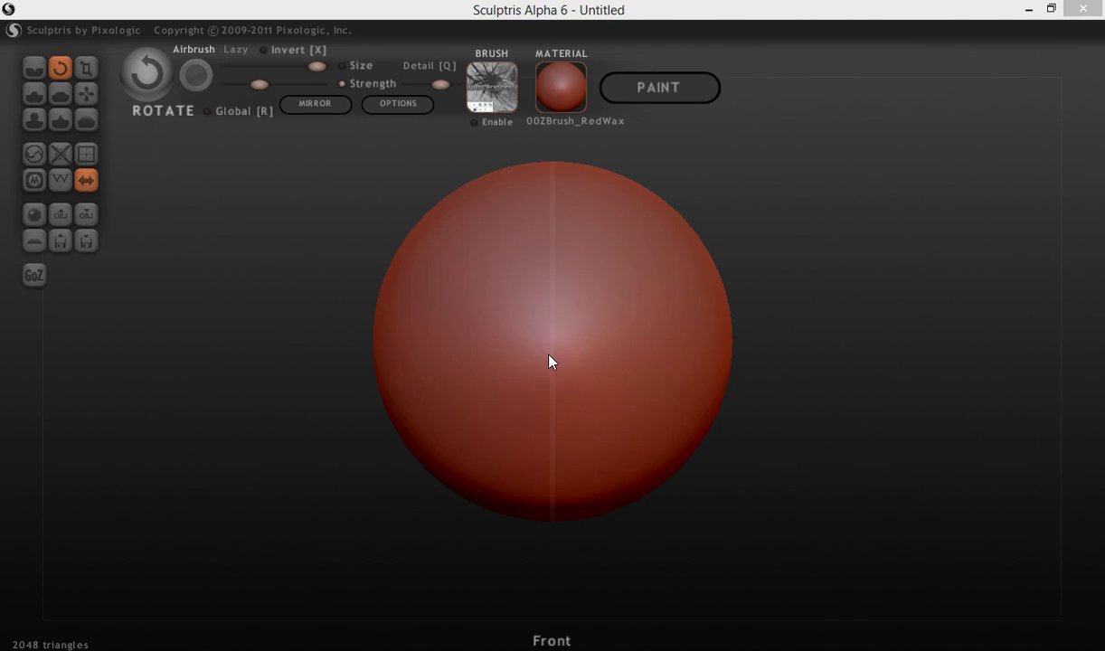
Flatten the bottom of the sphere using a large Flatten brush with Lock plane enabled.
drag(319, 534, 315, 414)
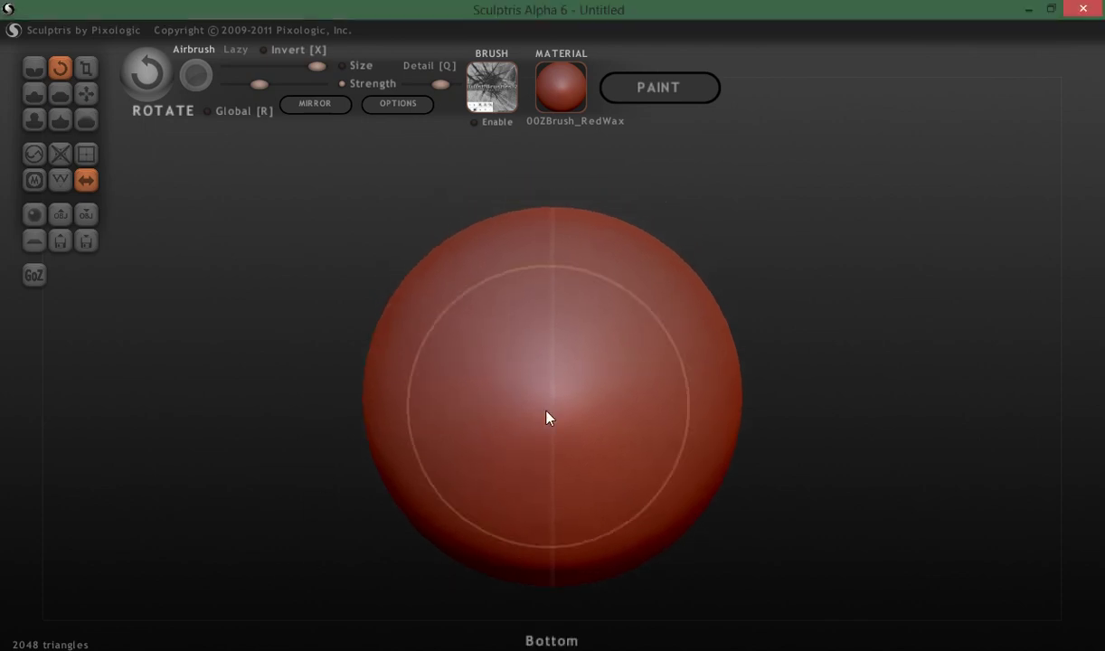
key(space)
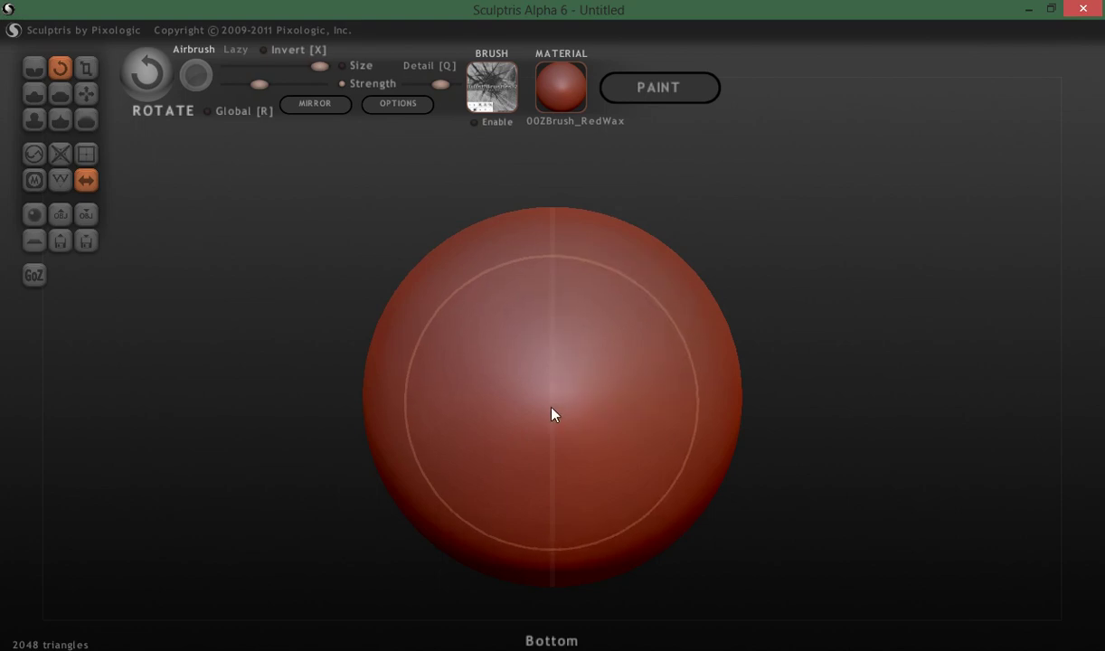
key(5)
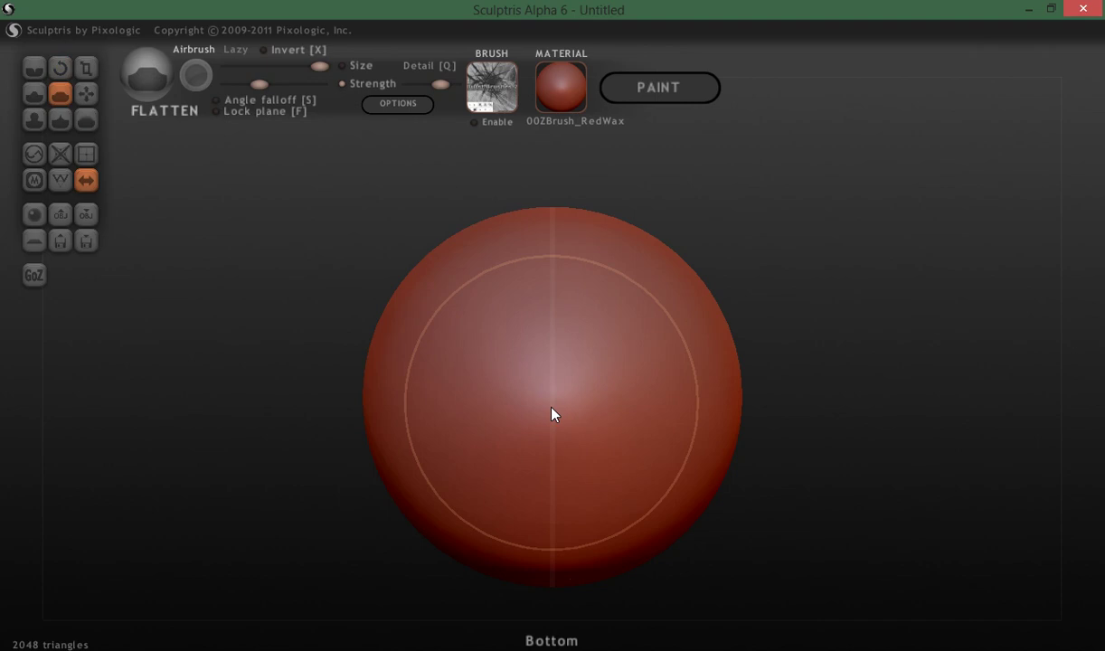
key(f)
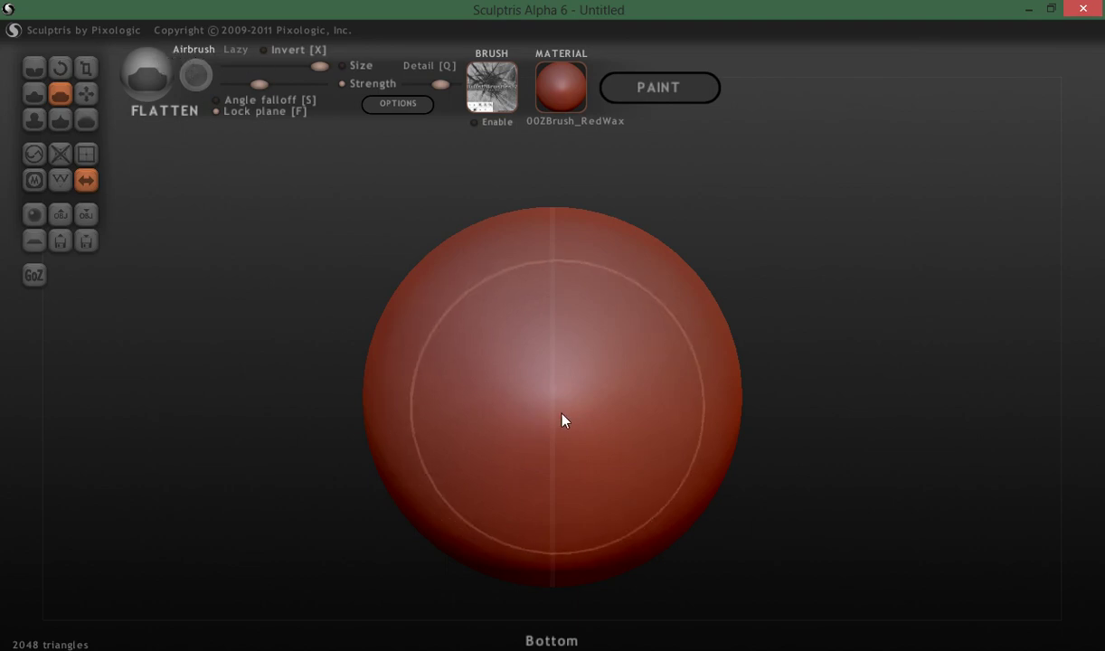
key(space)
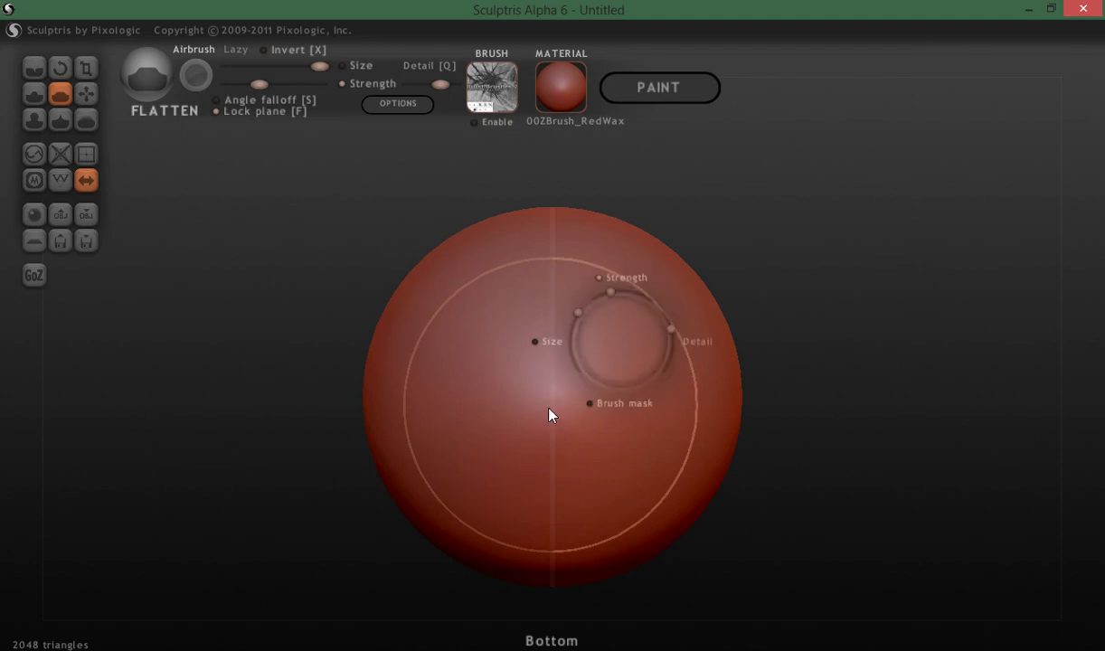
key(space)
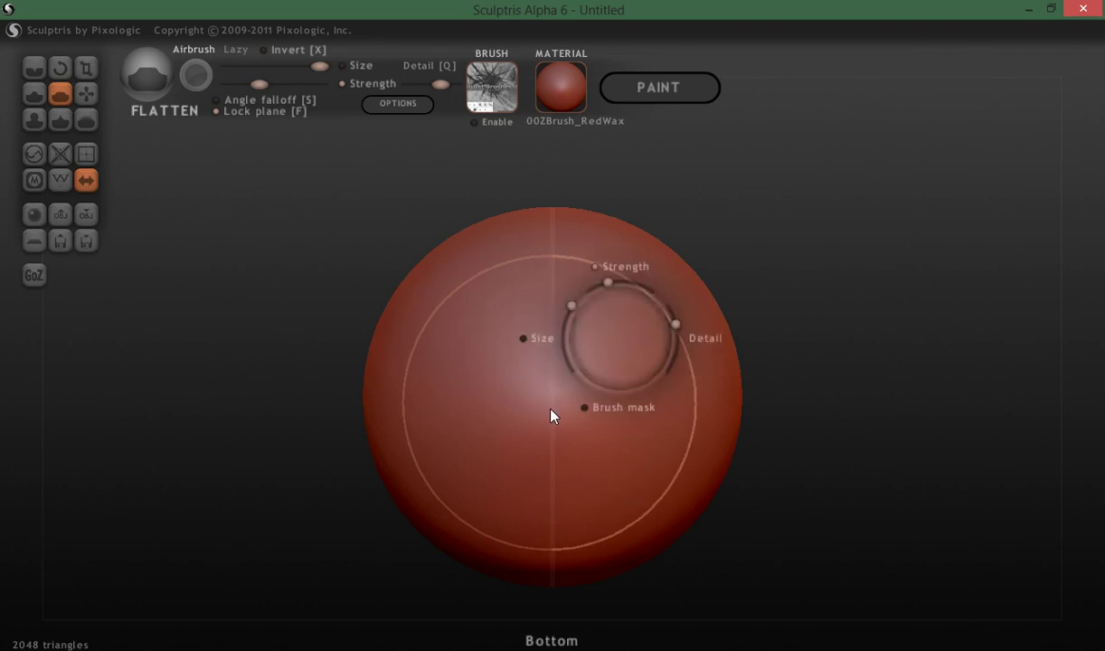
scroll(553, 385, down, 2)
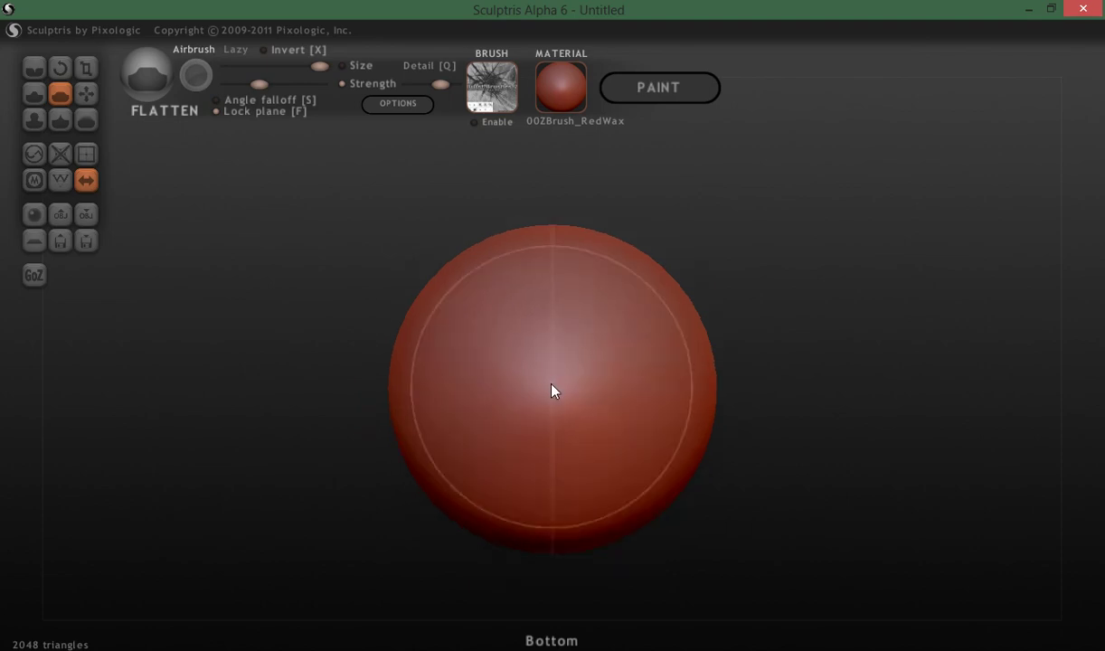
scroll(553, 391, down, 2)
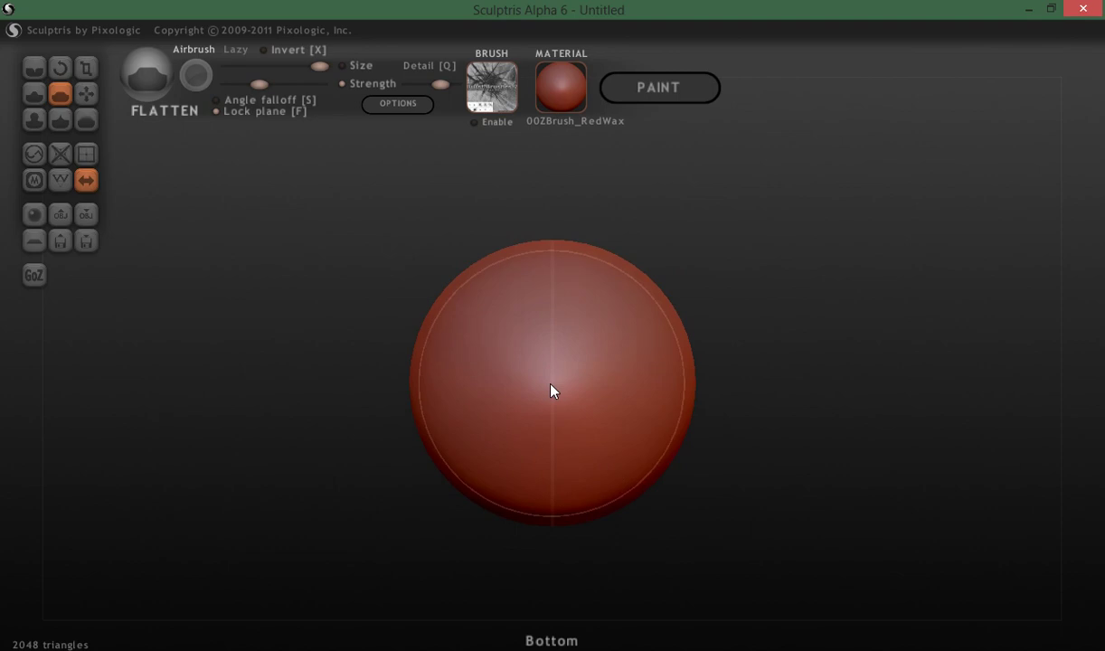
scroll(553, 387, down, 2)
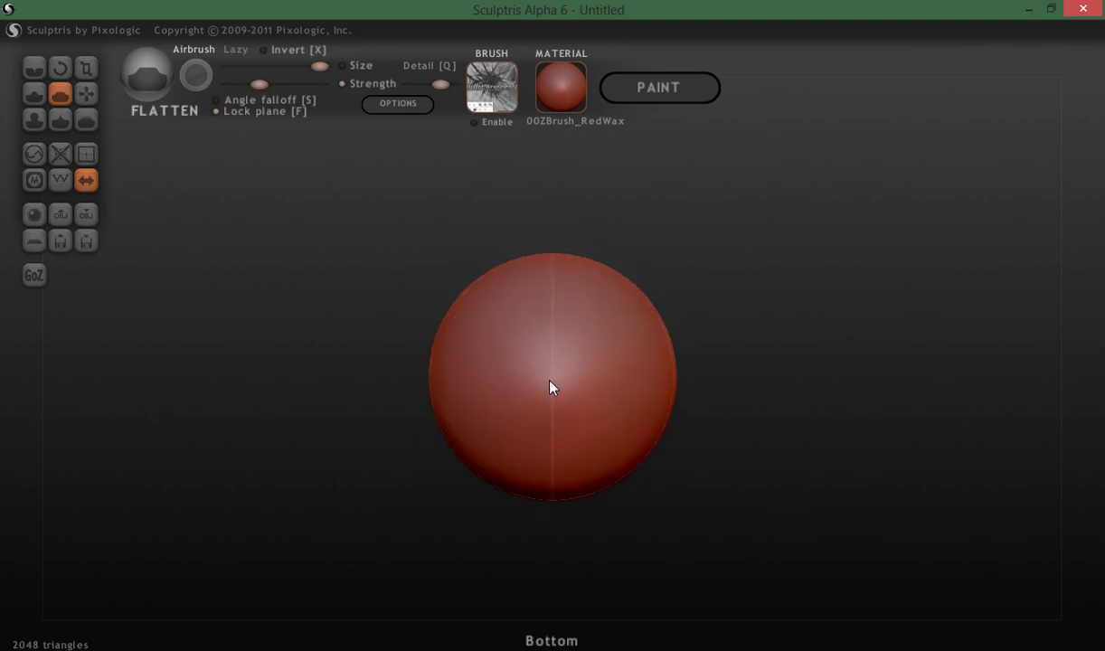
scroll(553, 386, up, 3)
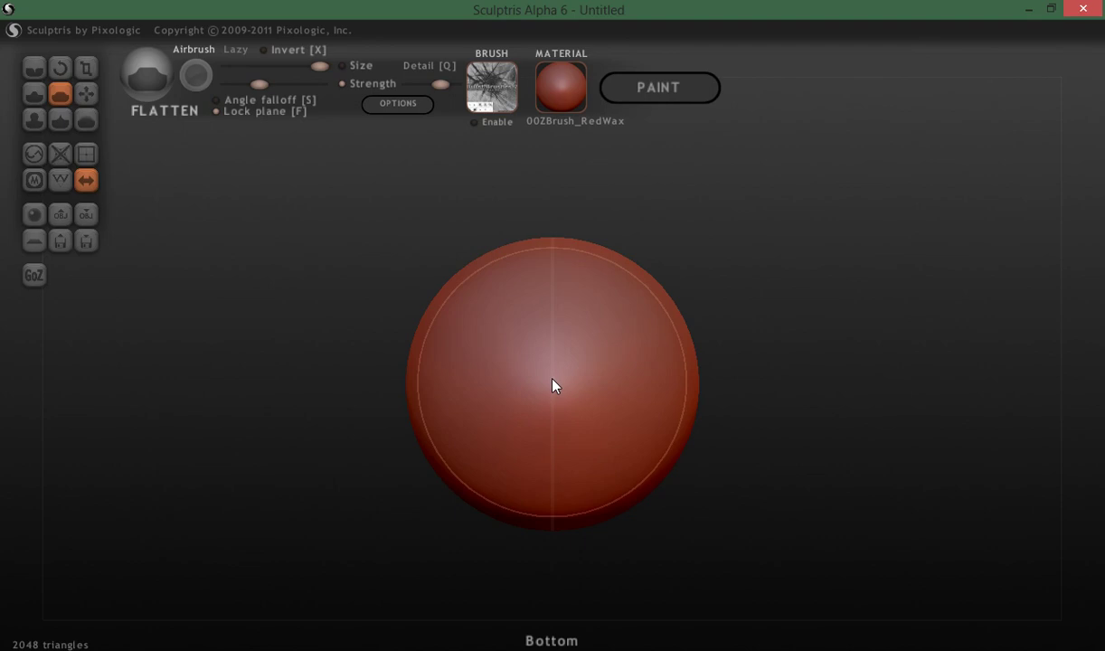
drag(555, 387, 360, 459)
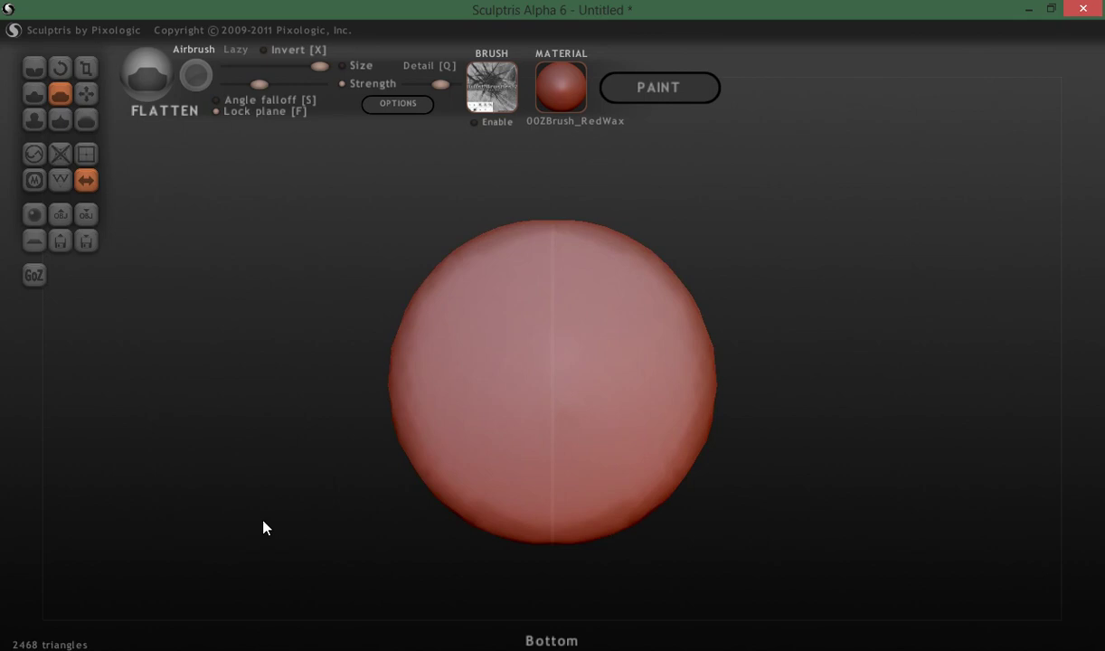
Flatten the top of the sphere in the same way, shaping the model into a cylinder.
mouse_move(263, 528)
mouse_down()
mouse_move(250, 407)
mouse_move(289, 491)
mouse_move(267, 486)
mouse_move(348, 511)
mouse_move(324, 445)
mouse_up()
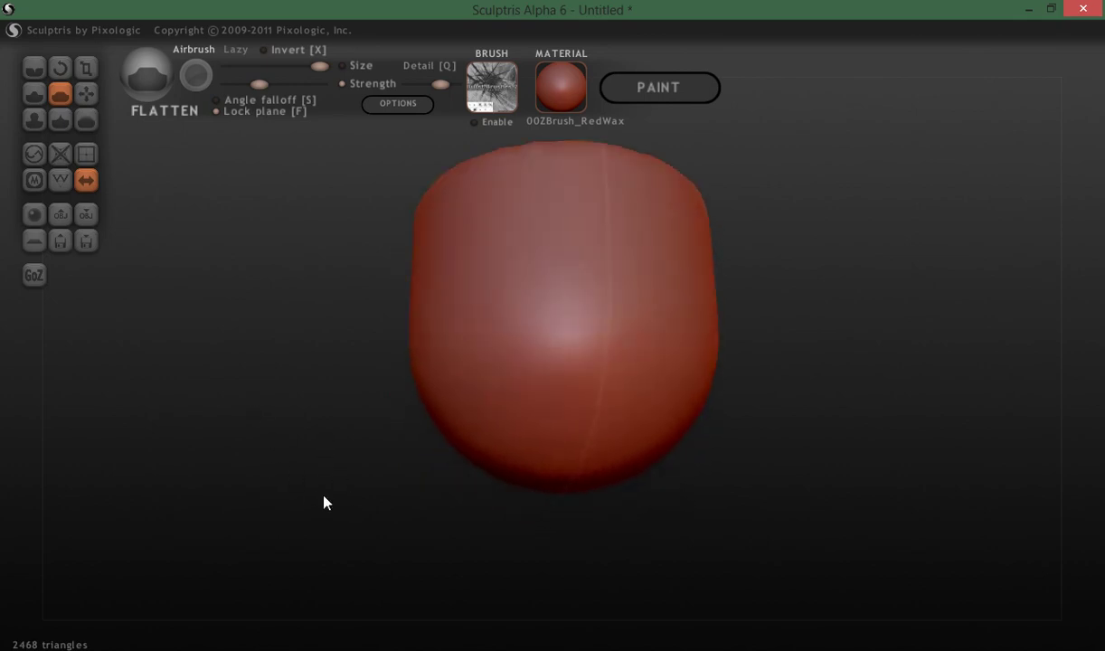
drag(325, 502, 221, 447)
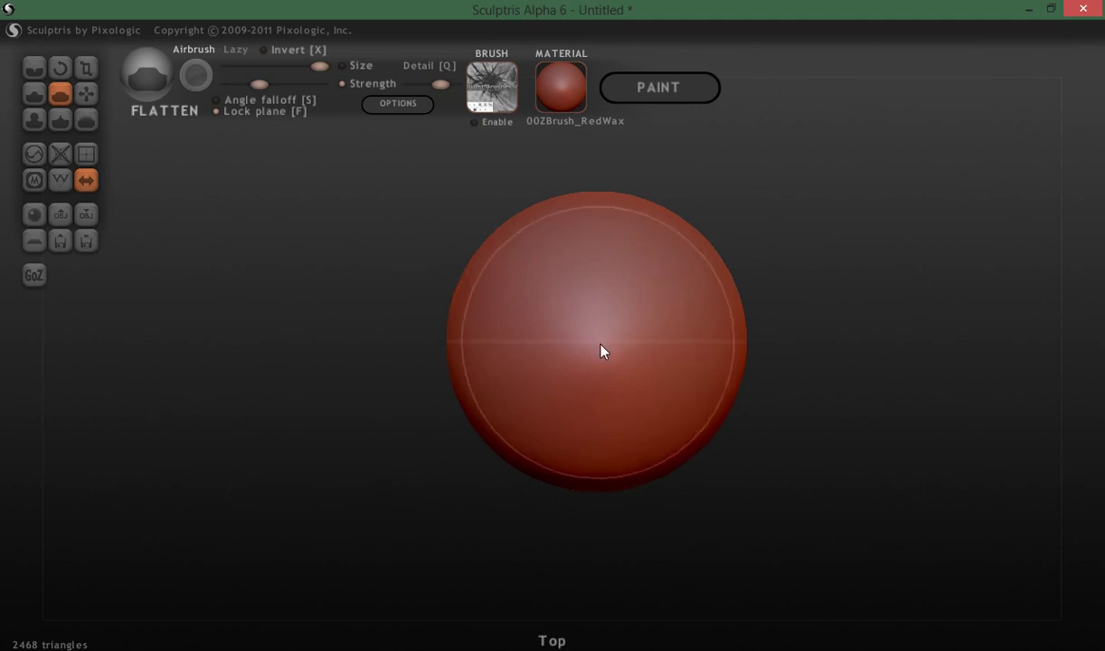
scroll(599, 349, down, 2)
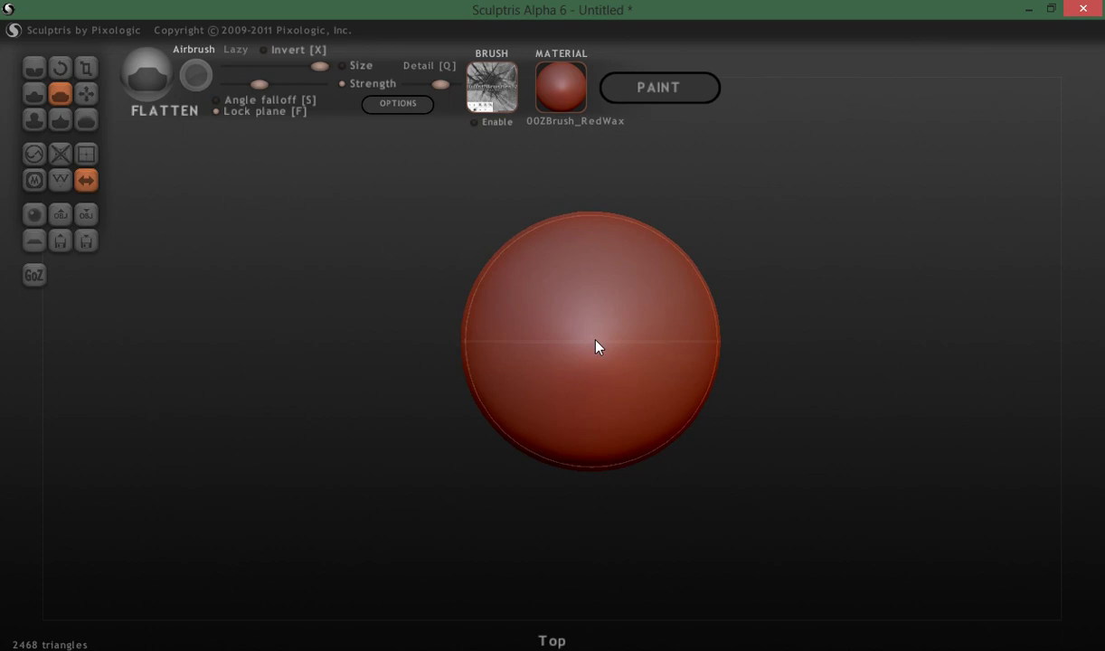
drag(596, 341, 599, 345)
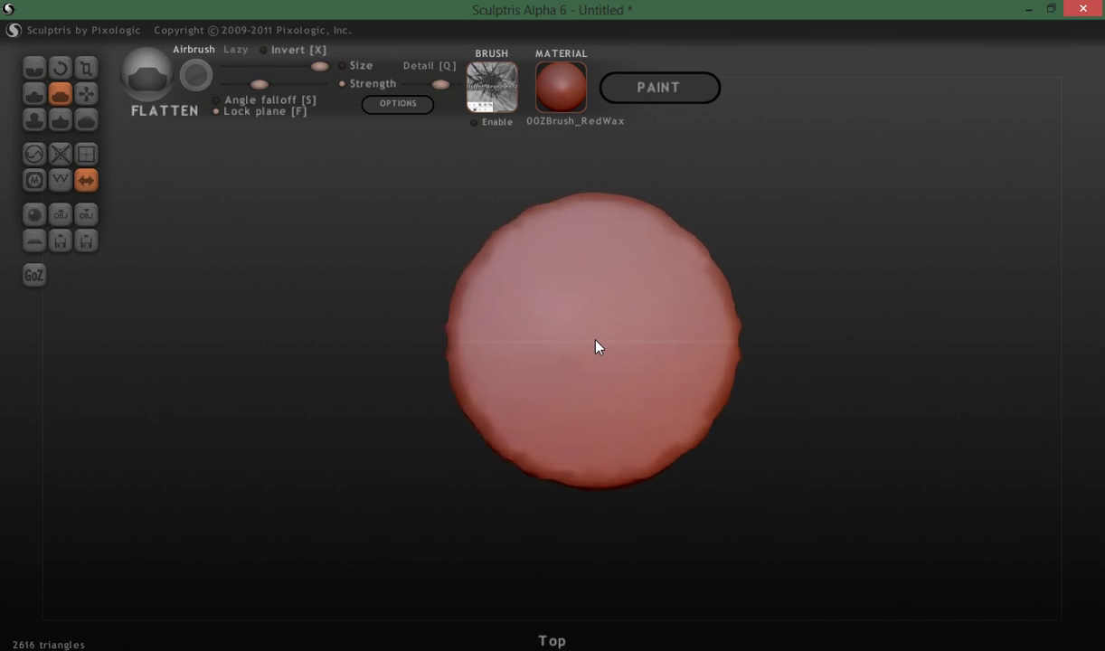
Reduce the Flatten brush to roughly half its size and turn off Lock plane.
drag(319, 359, 307, 429)
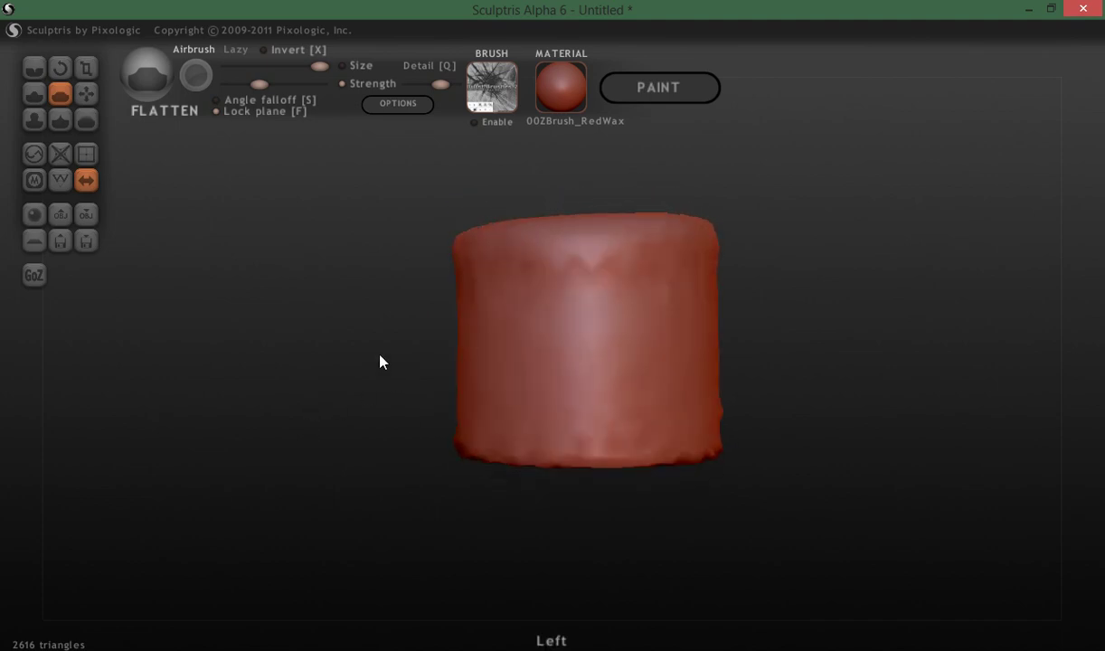
key(space)
drag(553, 309, 533, 389)
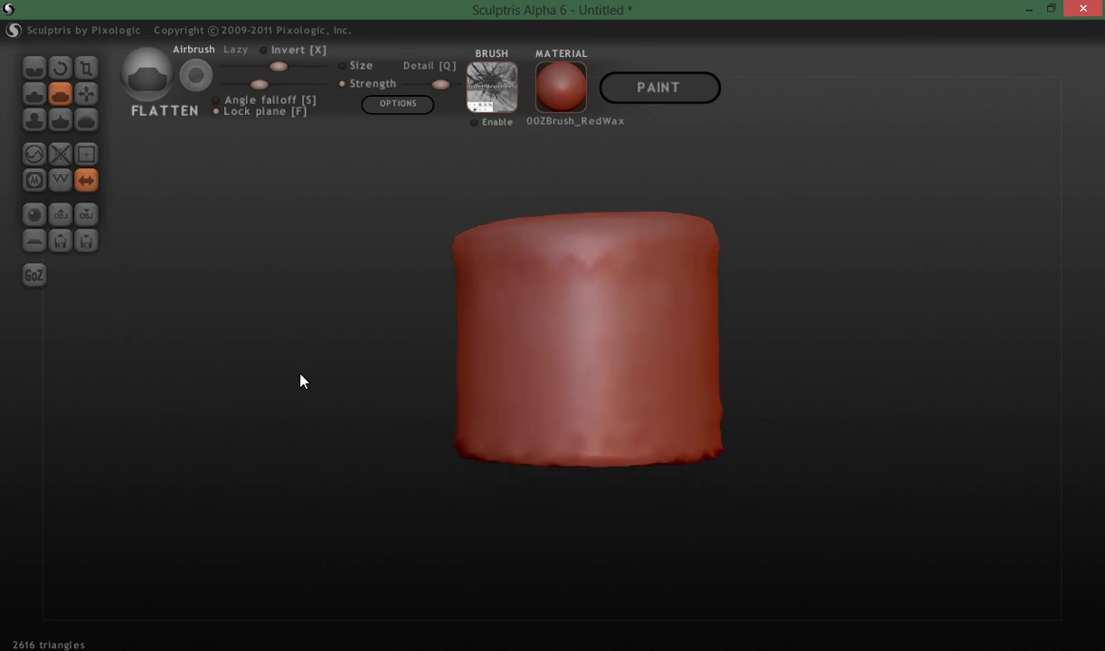
mouse_move(307, 380)
mouse_down()
mouse_move(321, 370)
mouse_move(227, 410)
mouse_move(247, 377)
mouse_move(294, 391)
mouse_up()
key(f)
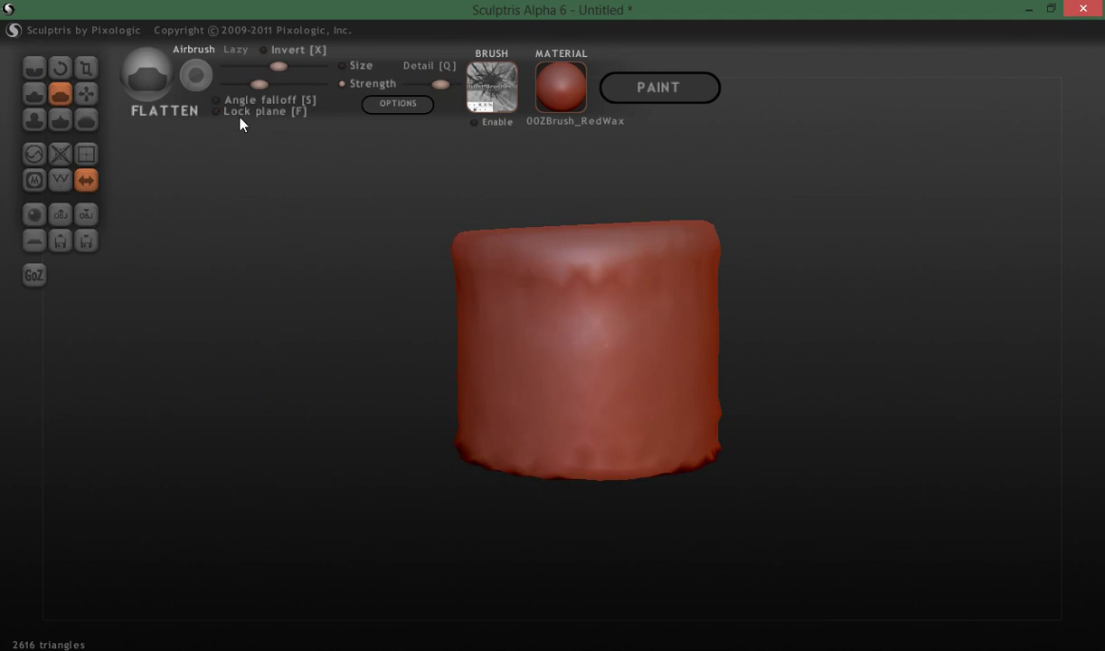
Even out the bumps and ridges around the cylinder's side wall with the smaller Flatten brush.
mouse_move(449, 291)
mouse_down()
mouse_move(558, 311)
mouse_move(617, 301)
mouse_move(528, 276)
mouse_move(661, 276)
mouse_move(507, 283)
mouse_move(486, 304)
mouse_move(681, 379)
mouse_move(674, 397)
mouse_move(543, 413)
mouse_move(508, 318)
mouse_move(661, 296)
mouse_move(623, 419)
mouse_move(543, 413)
mouse_move(689, 316)
mouse_move(579, 425)
mouse_up()
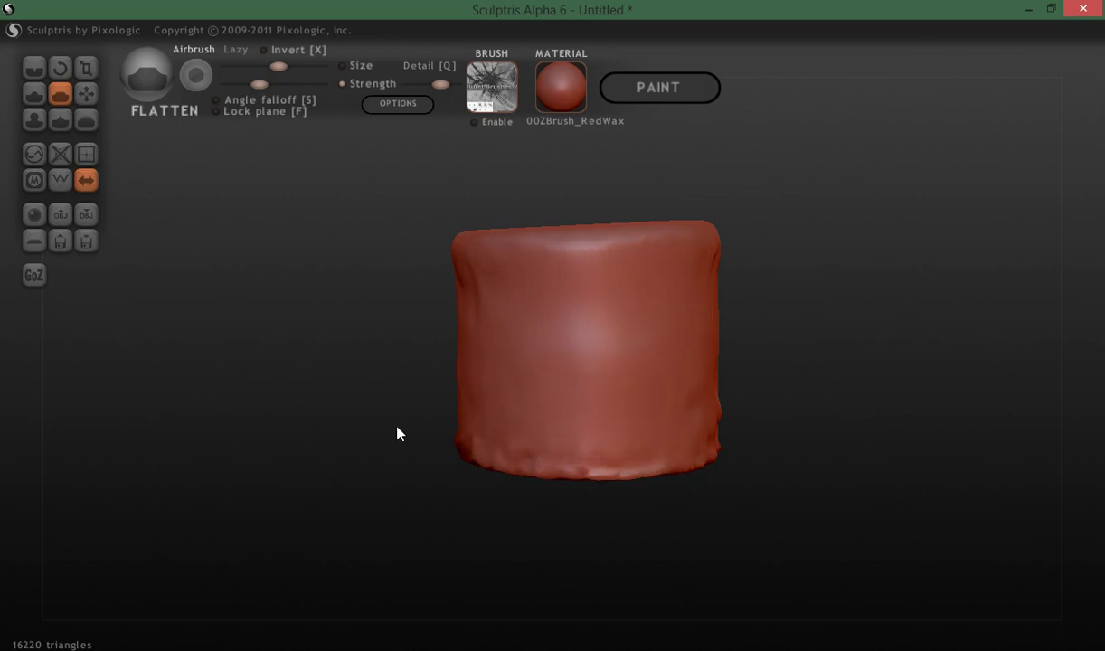
mouse_move(397, 435)
mouse_down()
mouse_move(257, 450)
mouse_move(252, 436)
mouse_up()
mouse_move(590, 350)
mouse_down()
mouse_move(494, 309)
mouse_move(547, 308)
mouse_move(522, 405)
mouse_move(504, 424)
mouse_move(646, 415)
mouse_up()
drag(428, 422, 391, 398)
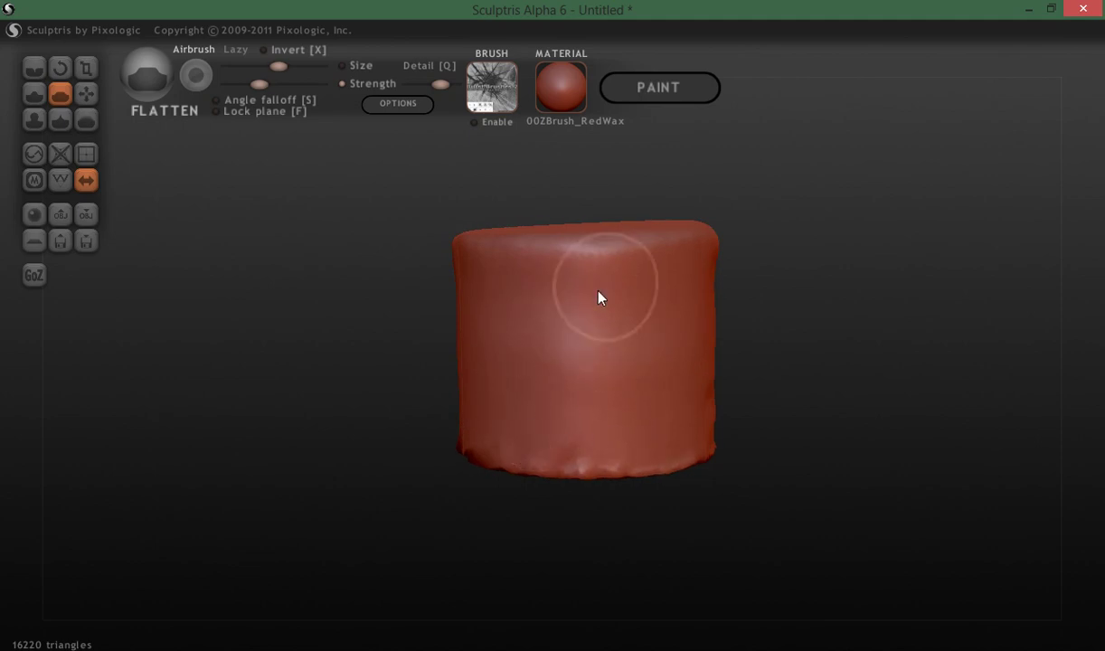
mouse_move(848, 377)
mouse_down()
mouse_move(723, 417)
mouse_move(767, 407)
mouse_up()
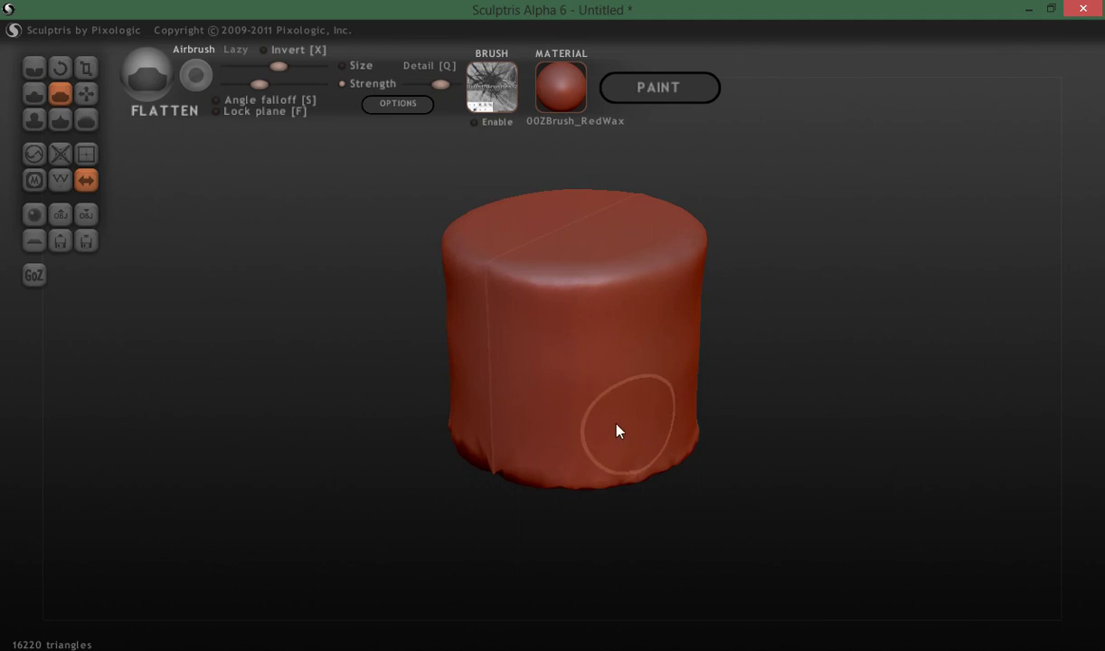
mouse_move(755, 421)
mouse_down()
mouse_move(461, 406)
mouse_move(584, 400)
mouse_move(558, 333)
mouse_up()
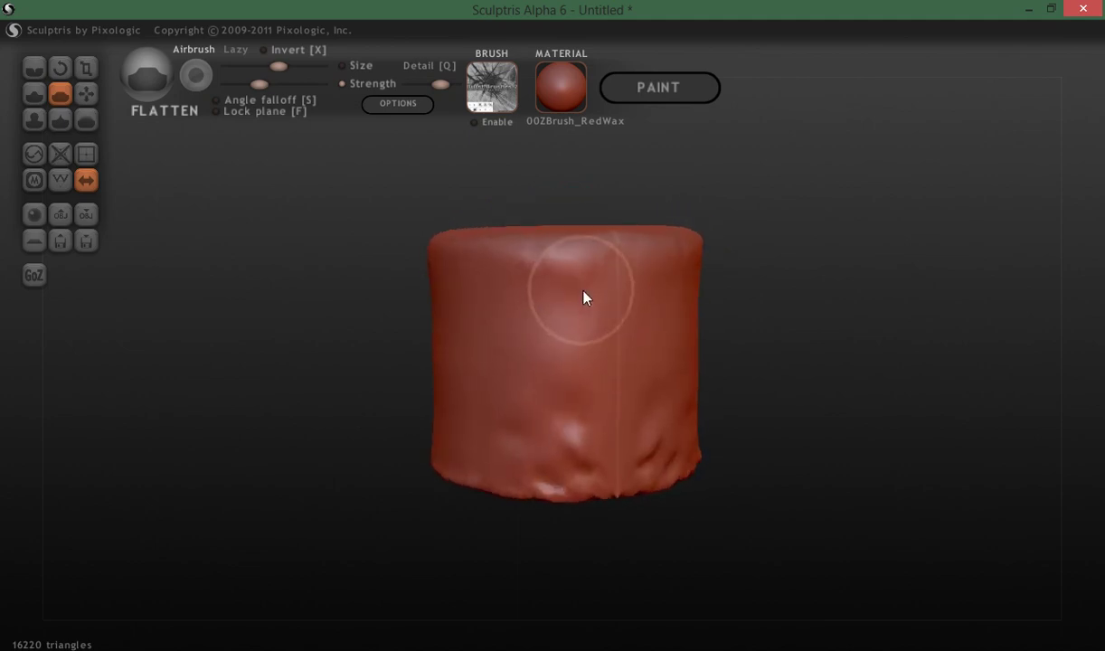
mouse_move(531, 394)
mouse_down()
mouse_move(612, 441)
mouse_move(540, 427)
mouse_move(570, 382)
mouse_move(521, 421)
mouse_up()
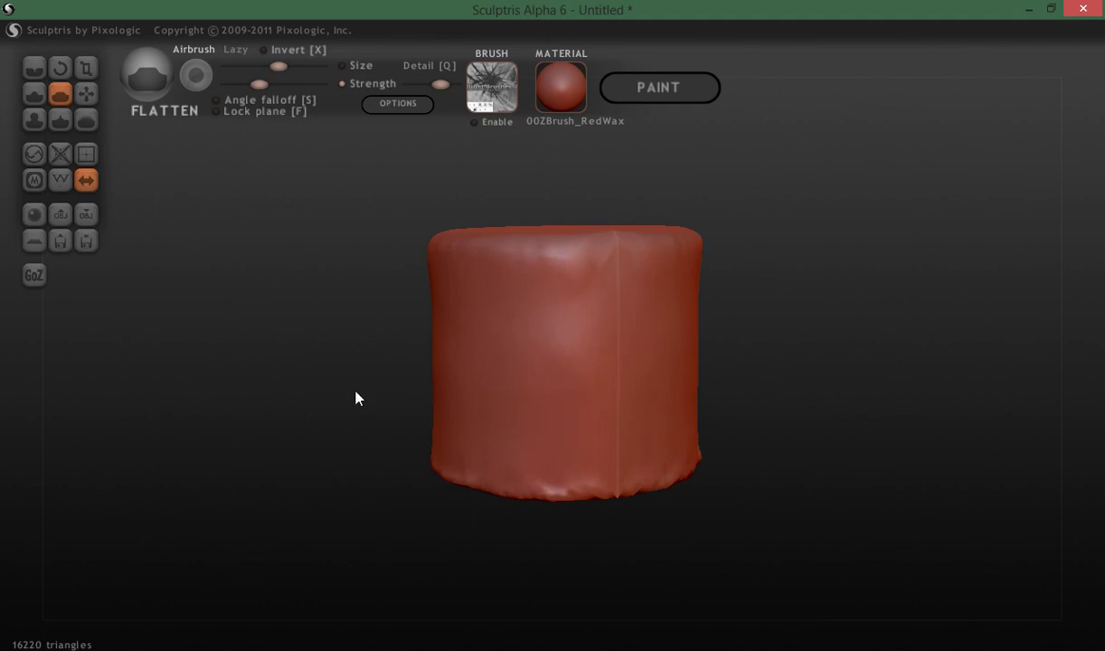
mouse_move(353, 389)
mouse_down()
mouse_move(280, 391)
mouse_move(343, 372)
mouse_move(360, 318)
mouse_move(316, 349)
mouse_move(339, 390)
mouse_up()
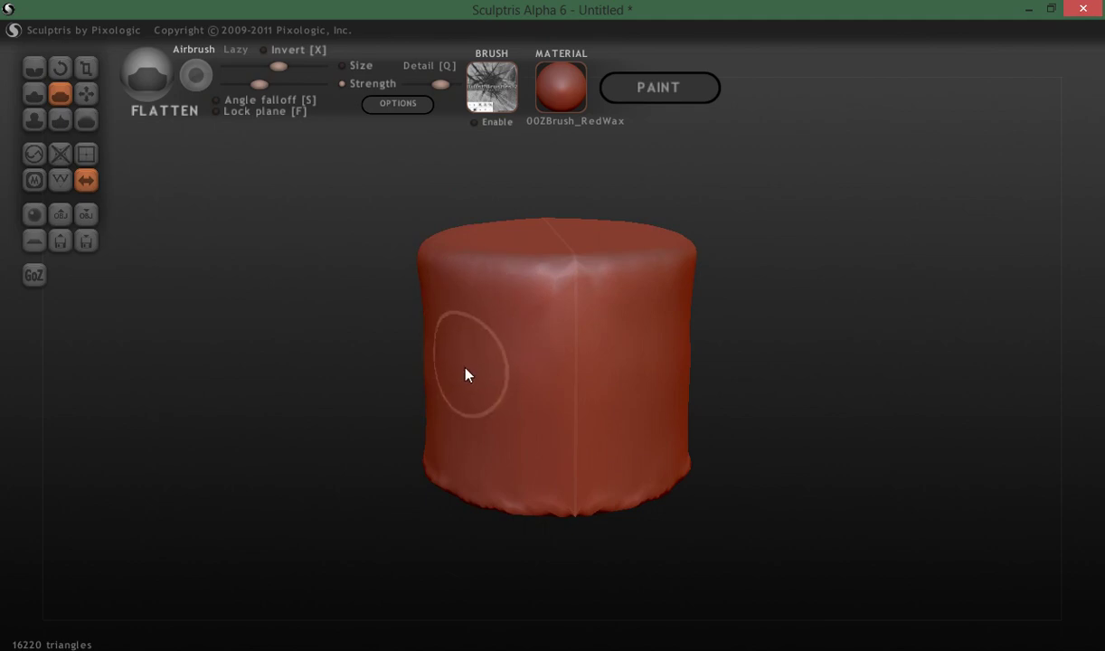
drag(305, 409, 350, 373)
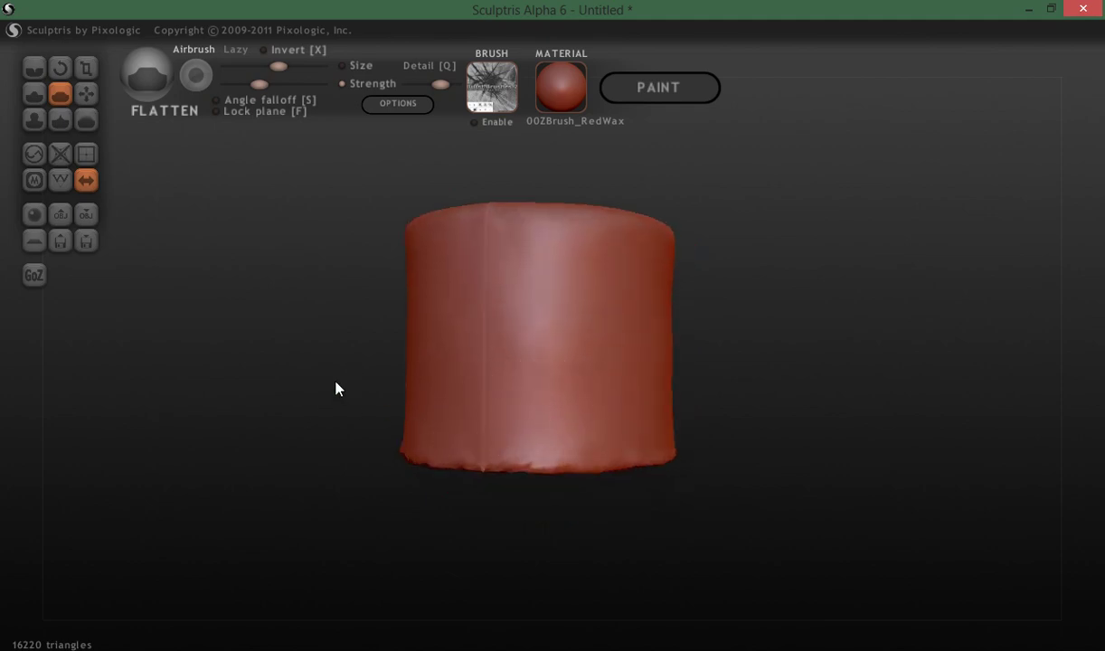
drag(338, 387, 218, 412)
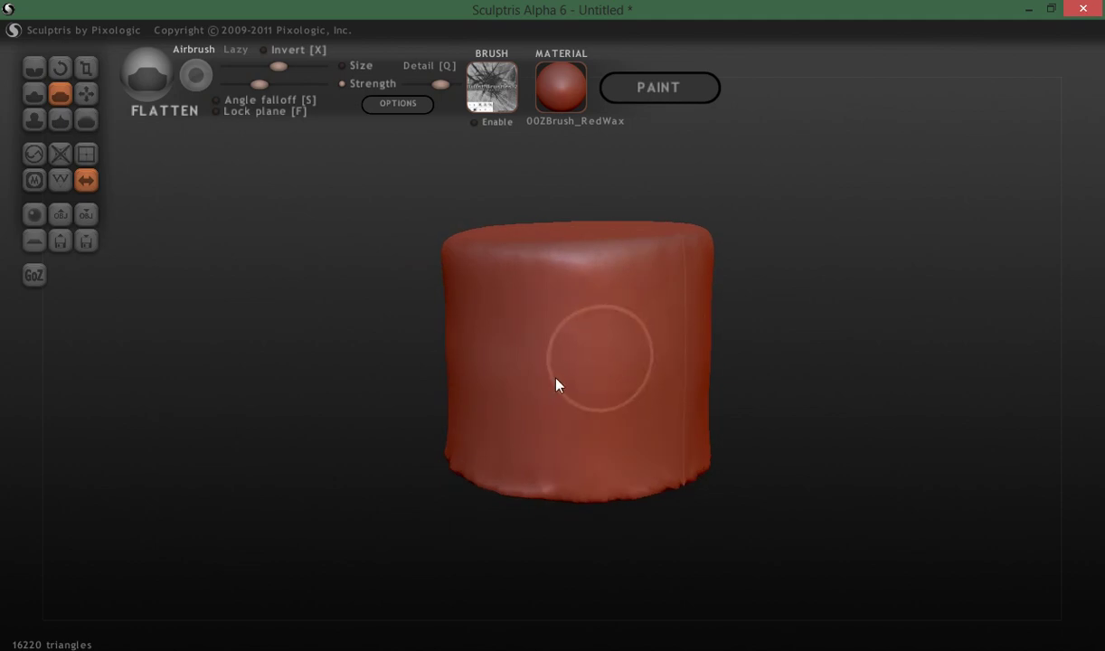
mouse_move(431, 411)
mouse_down()
mouse_move(404, 418)
mouse_move(644, 410)
mouse_up()
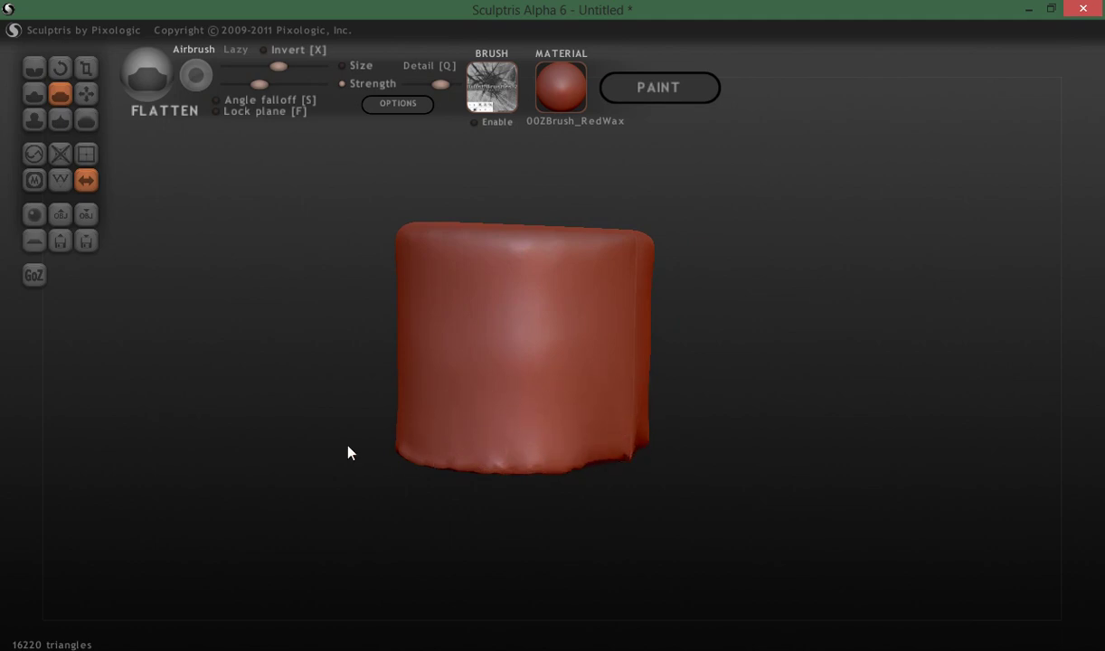
drag(330, 447, 318, 411)
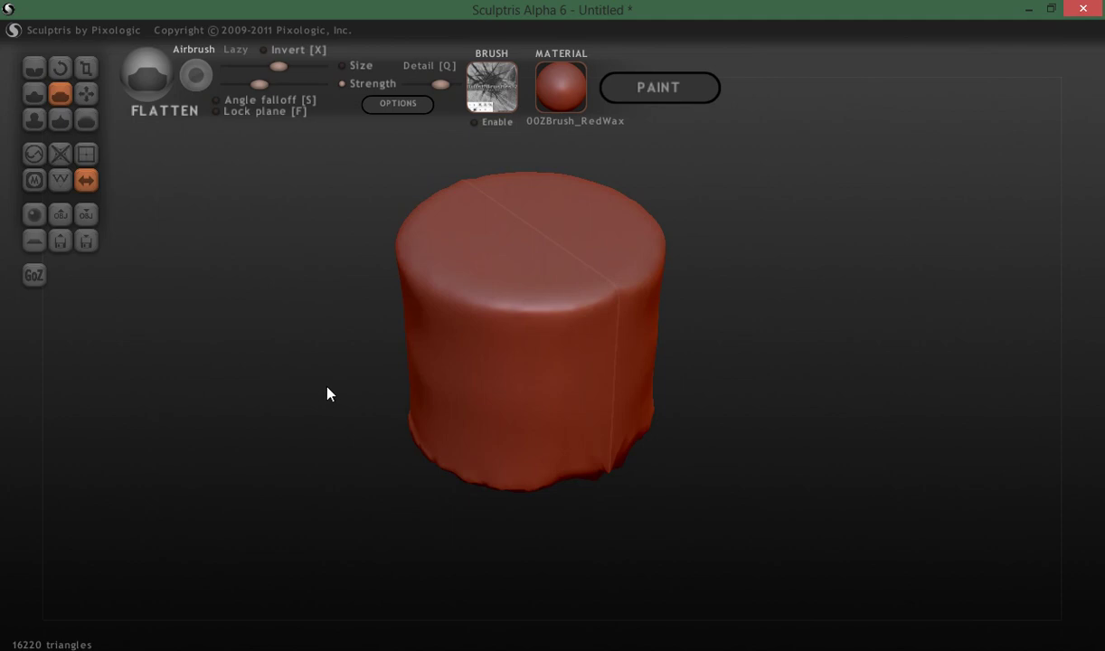
Sharpen the rounded rim of the cylinder's smoother end with Pinch brush strokes.
key(p)
mouse_move(499, 307)
mouse_down()
mouse_move(481, 306)
mouse_move(572, 309)
mouse_move(520, 323)
mouse_up()
drag(383, 349, 386, 350)
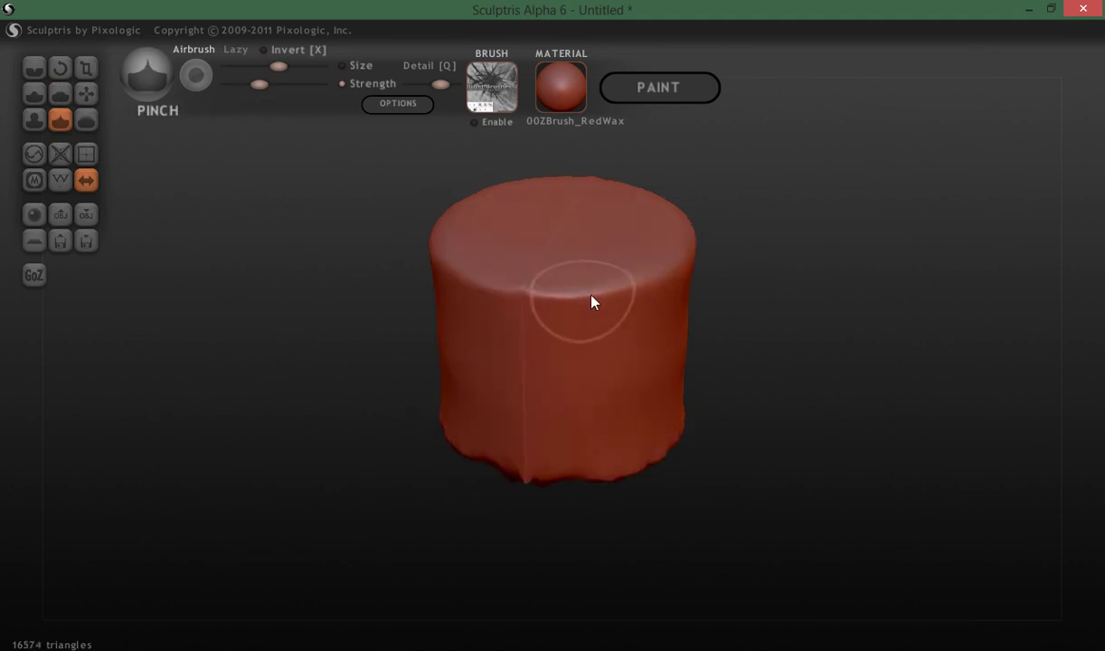
mouse_move(592, 302)
mouse_down()
mouse_move(685, 276)
mouse_move(670, 280)
mouse_up()
drag(279, 380, 464, 370)
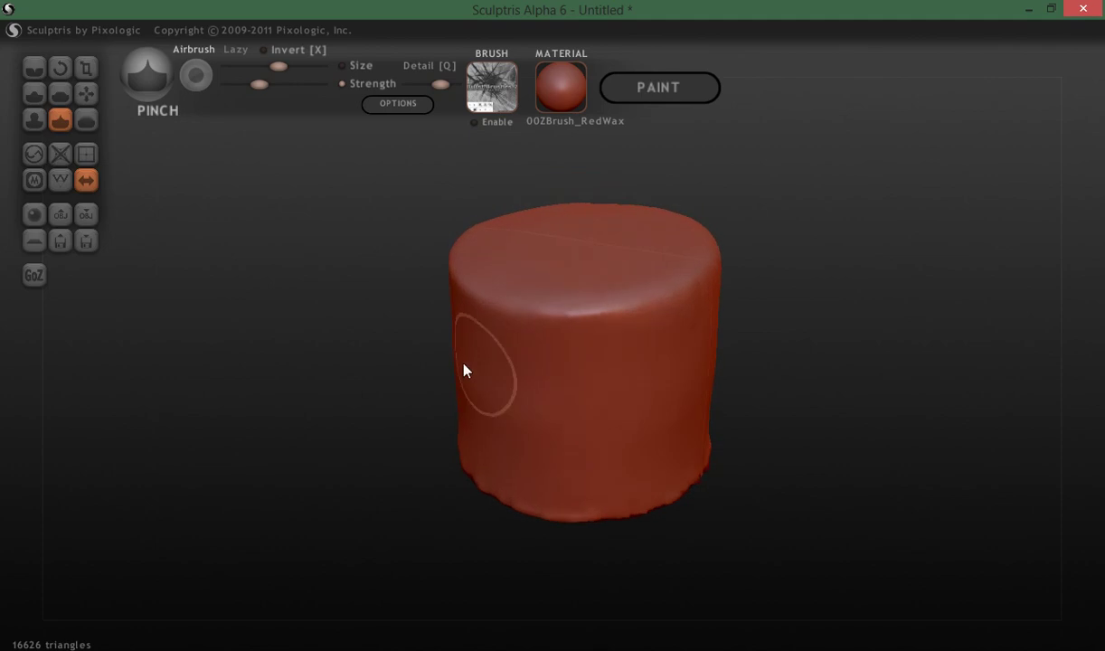
mouse_move(536, 316)
mouse_down()
mouse_move(674, 300)
mouse_move(619, 313)
mouse_up()
Sharpen and clean up the ragged rim around the cylinder's rougher end with Pinch brush strokes.
mouse_move(369, 389)
mouse_down()
mouse_move(356, 353)
mouse_move(316, 390)
mouse_move(443, 325)
mouse_move(267, 414)
mouse_move(284, 450)
mouse_move(274, 356)
mouse_move(284, 365)
mouse_up()
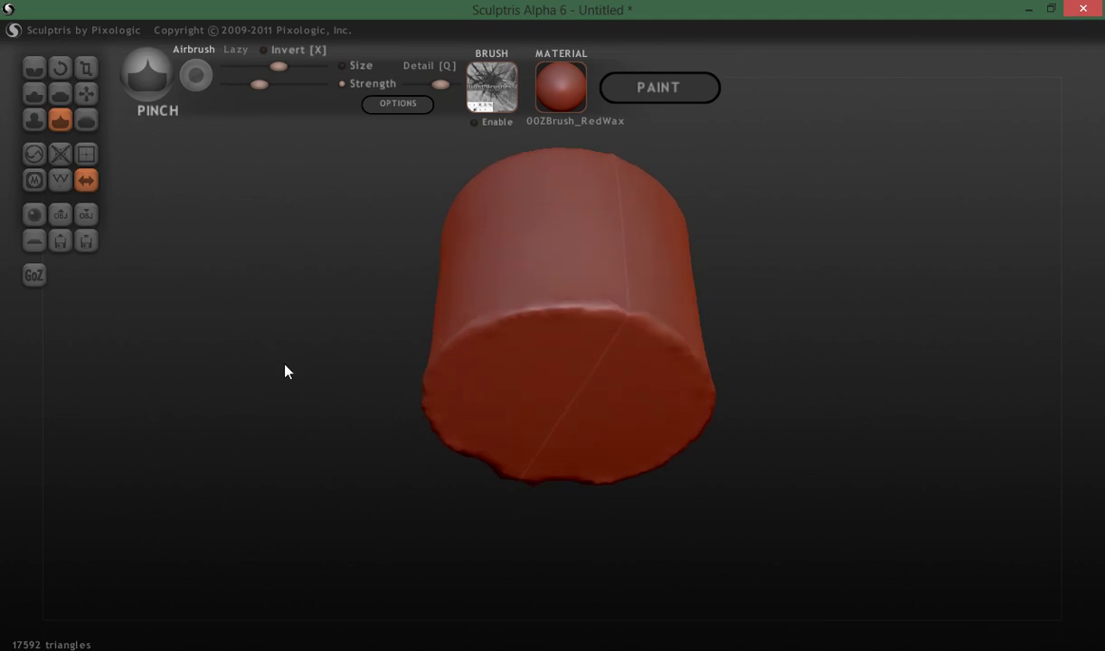
mouse_move(481, 317)
mouse_down()
mouse_move(498, 305)
mouse_move(621, 308)
mouse_move(640, 320)
mouse_up()
drag(349, 408, 300, 358)
drag(306, 435, 306, 364)
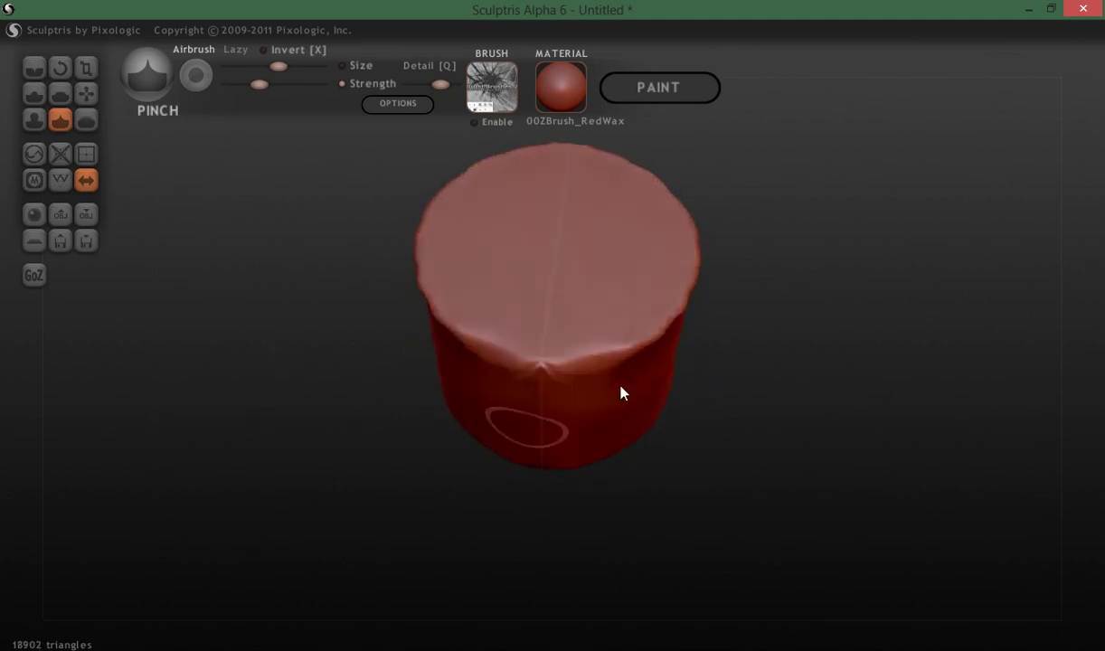
mouse_move(569, 368)
mouse_down()
mouse_move(627, 358)
mouse_move(521, 367)
mouse_move(448, 330)
mouse_up()
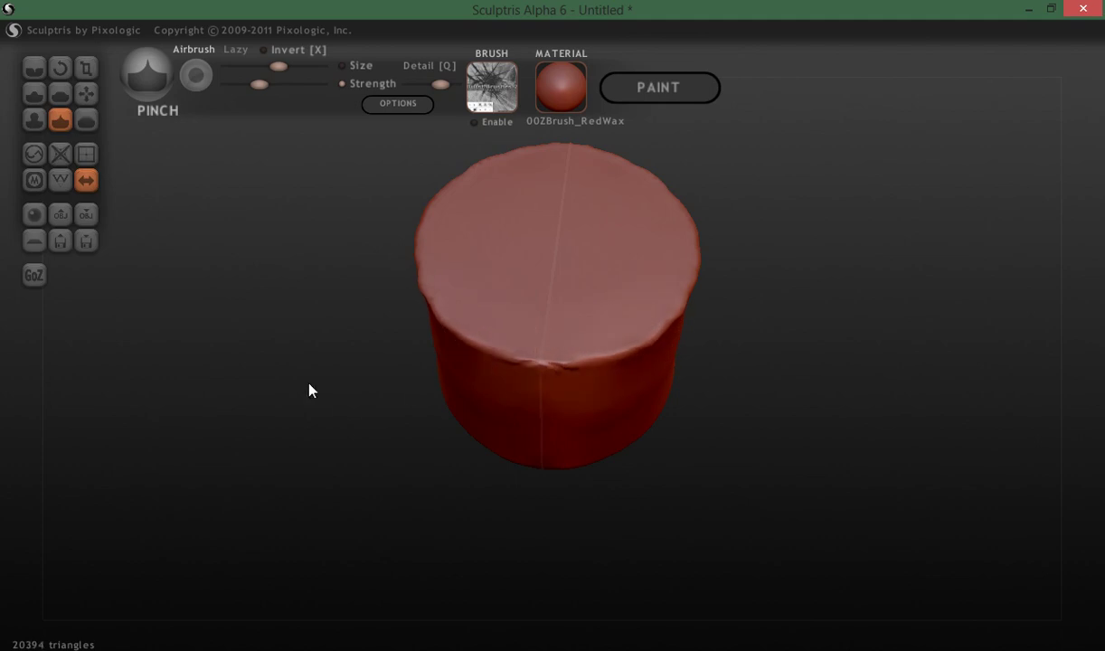
mouse_move(311, 390)
mouse_down()
mouse_move(468, 375)
mouse_move(516, 341)
mouse_up()
drag(571, 317, 419, 303)
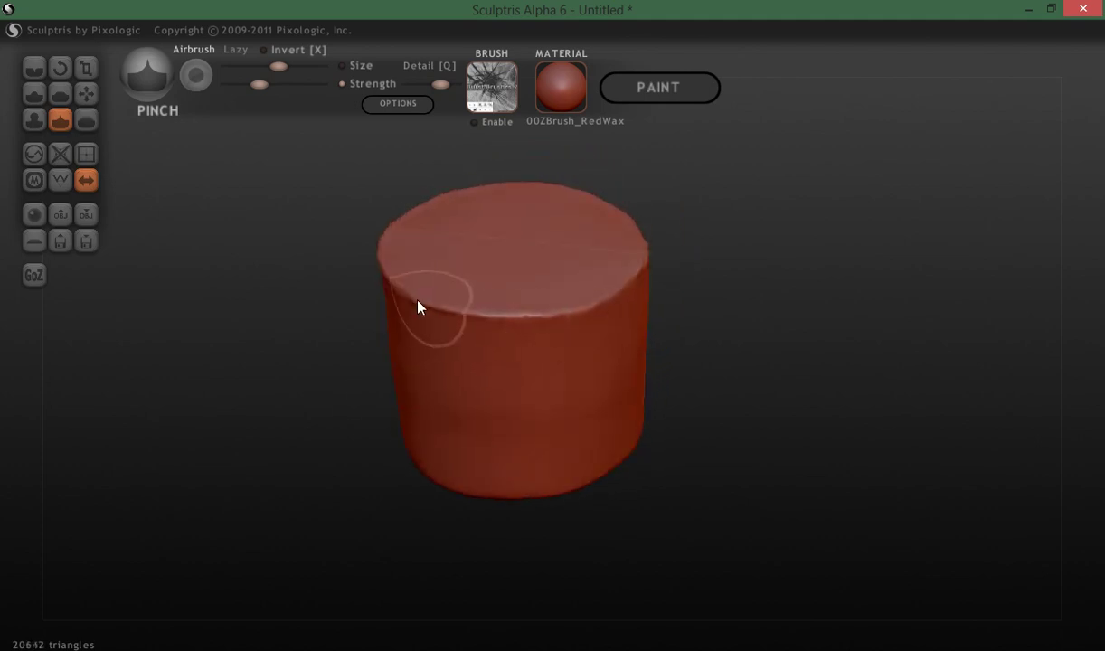
drag(359, 356, 412, 340)
mouse_move(614, 302)
mouse_down()
mouse_move(360, 331)
mouse_move(309, 464)
mouse_move(407, 460)
mouse_up()
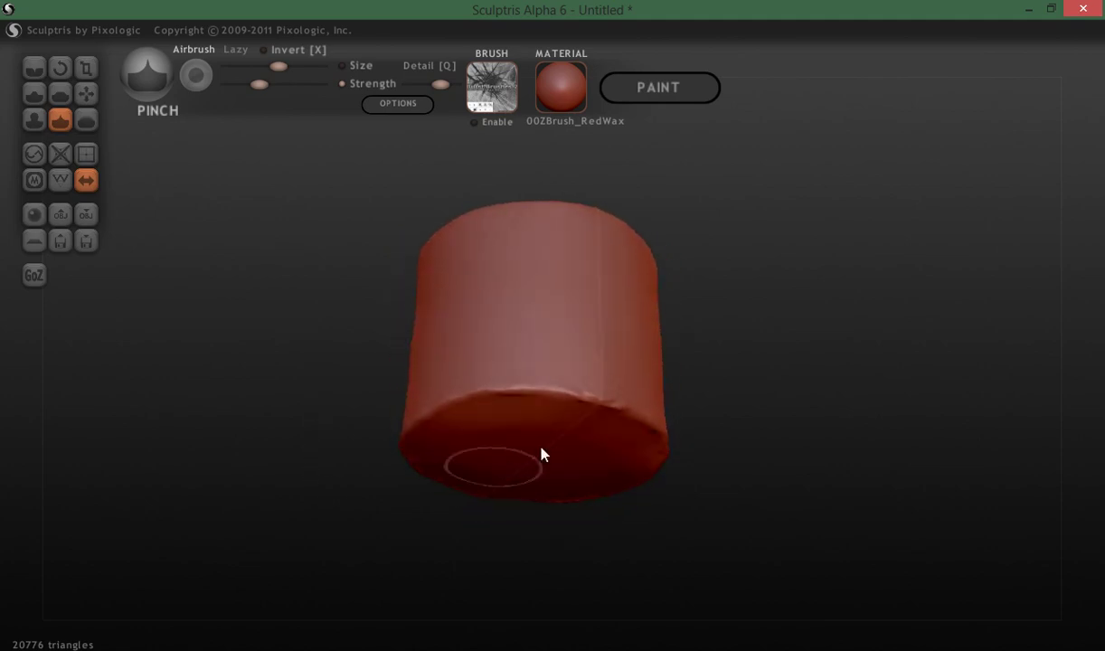
mouse_move(327, 467)
mouse_down()
mouse_move(342, 493)
mouse_move(385, 493)
mouse_up()
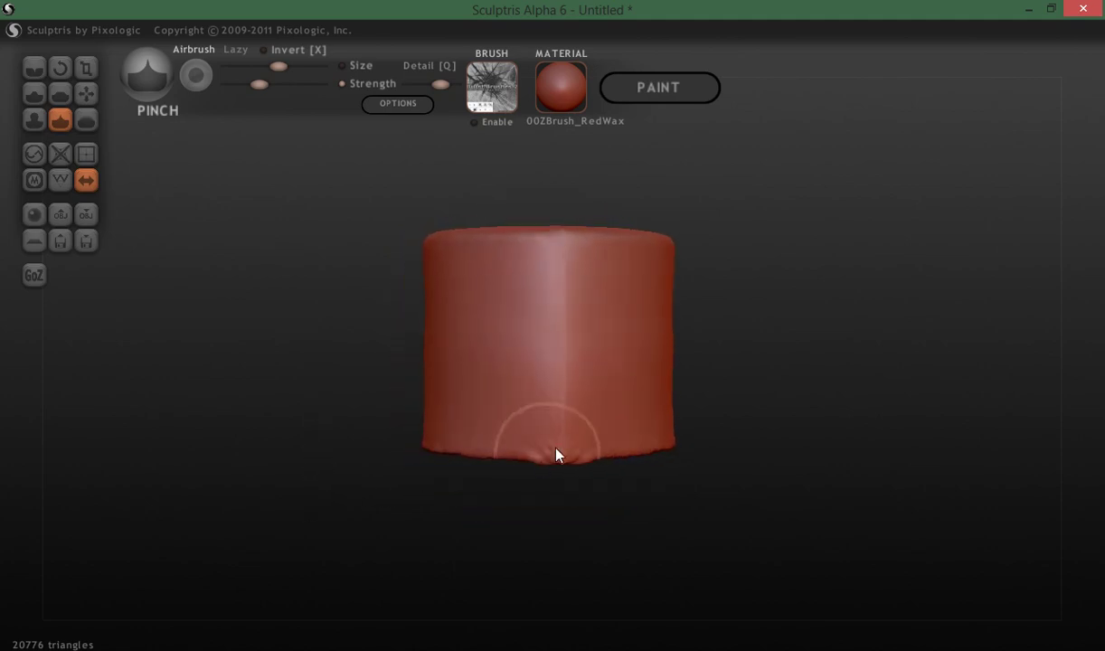
drag(431, 522, 407, 457)
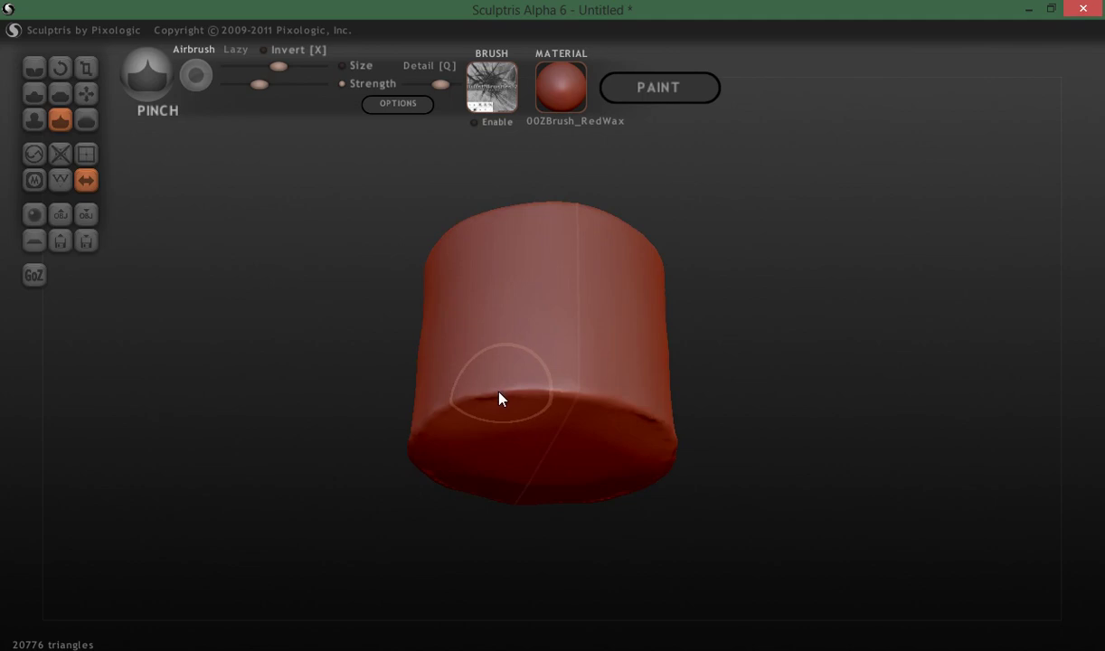
drag(498, 392, 634, 419)
mouse_move(387, 486)
mouse_down()
mouse_move(311, 451)
mouse_move(291, 461)
mouse_move(288, 411)
mouse_up()
drag(528, 375, 501, 362)
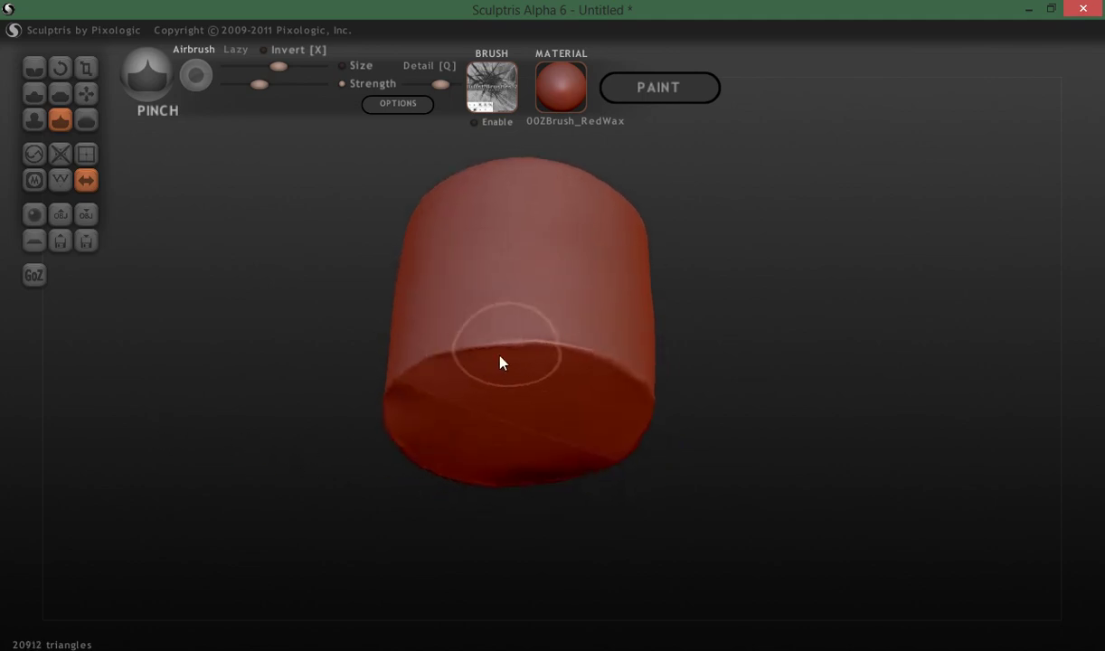
Enlarge the brush moderately and twist the lower part of the cylinder's back side with the Rotate brush.
mouse_move(331, 409)
mouse_down()
mouse_move(393, 384)
mouse_move(407, 353)
mouse_move(493, 349)
mouse_move(546, 409)
mouse_move(498, 359)
mouse_move(831, 476)
mouse_move(767, 547)
mouse_move(794, 380)
mouse_move(776, 361)
mouse_up()
drag(291, 380, 766, 401)
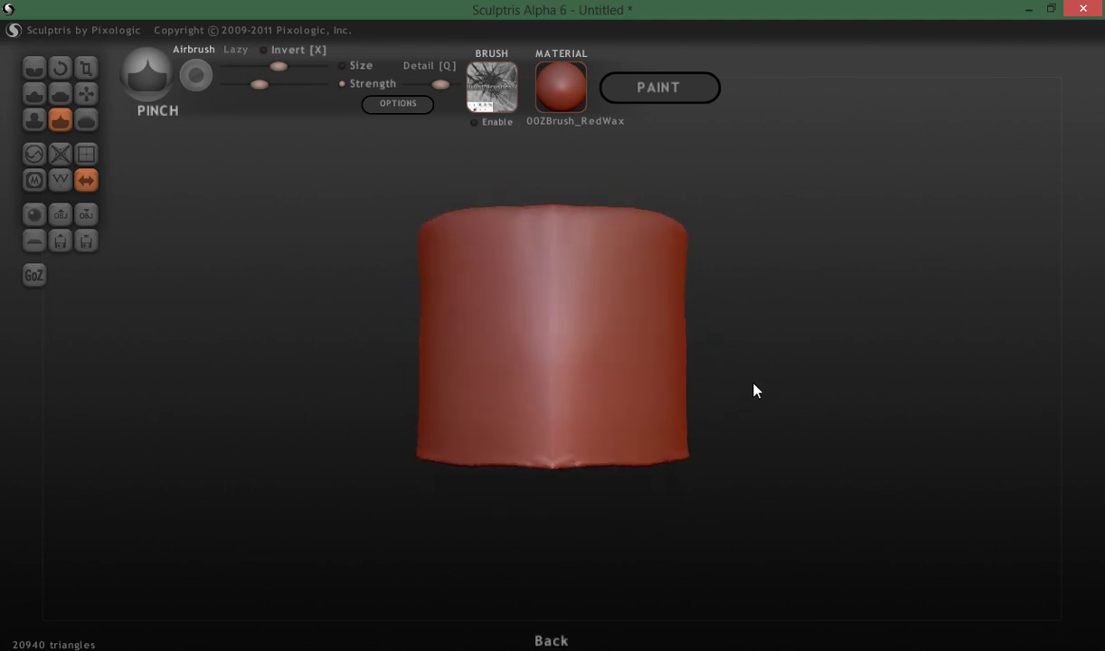
key(space)
drag(582, 403, 582, 352)
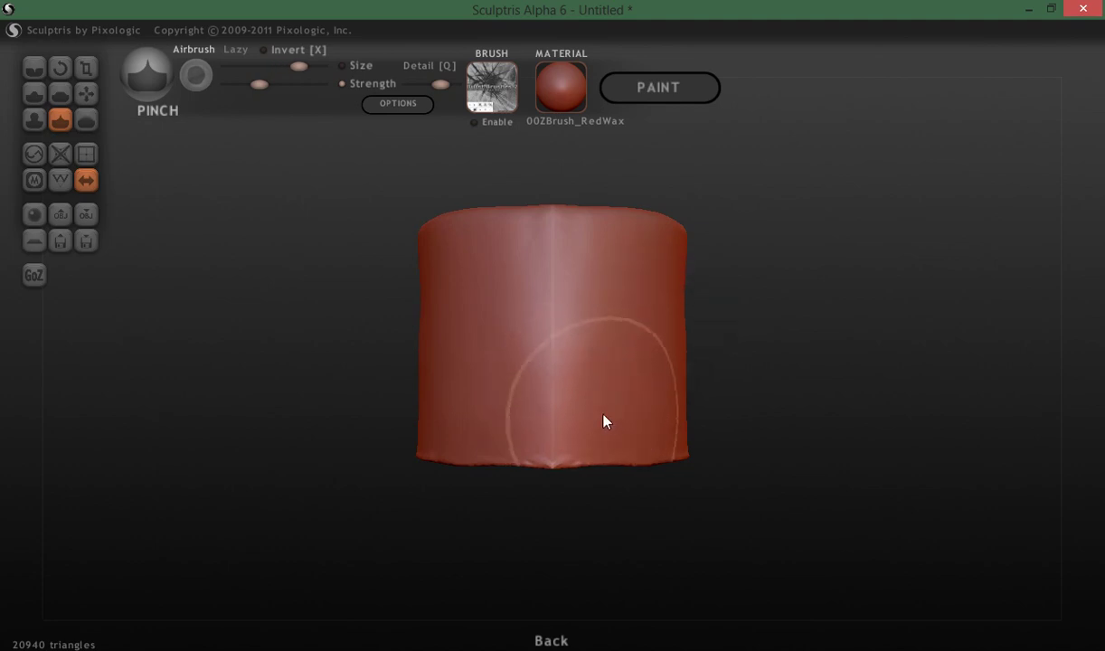
key(r)
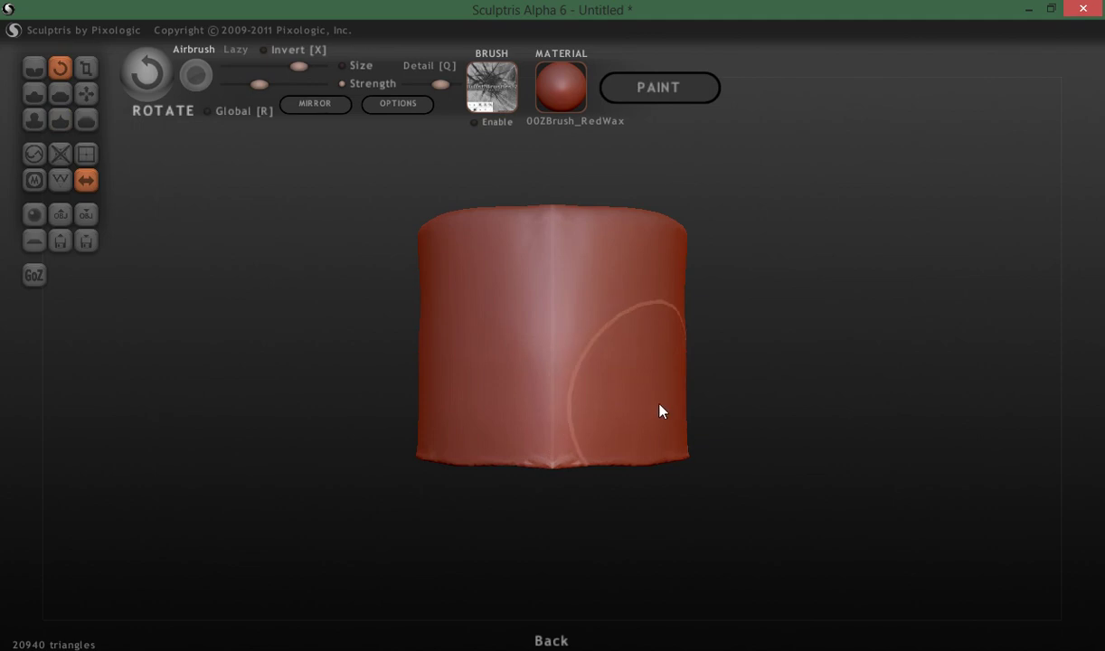
mouse_move(661, 410)
mouse_down()
mouse_move(758, 437)
mouse_move(743, 472)
mouse_up()
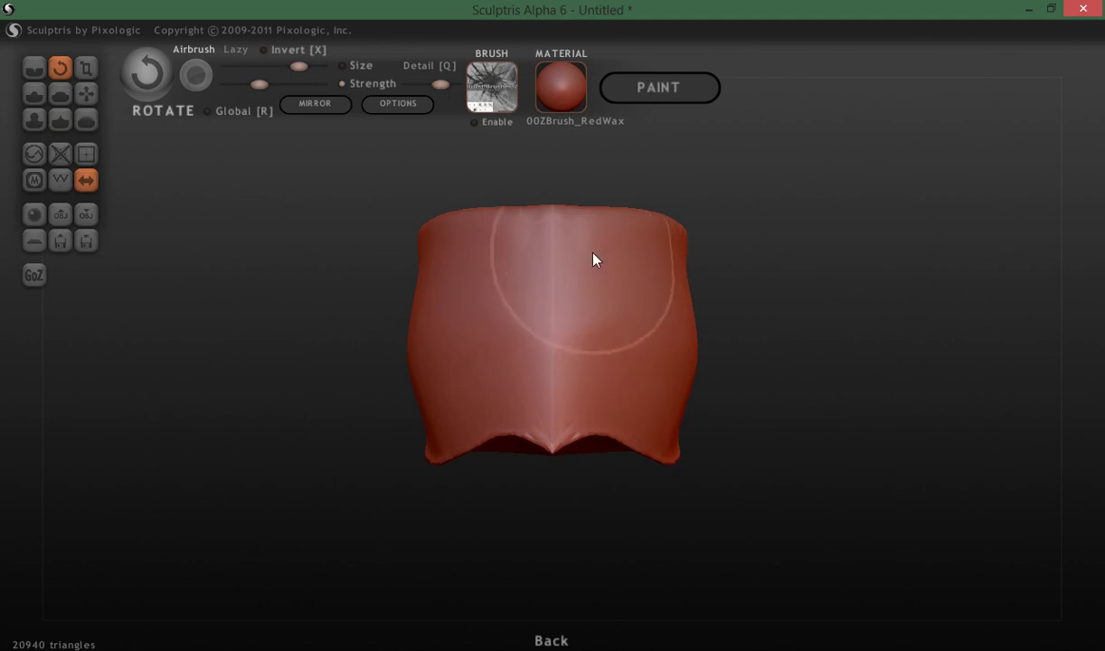
Enlarge the Rotate brush to nearly its maximum size and twist the upper back side and the underside of the model.
scroll(592, 254, up, 2)
shift+scroll(586, 250, up, 3)
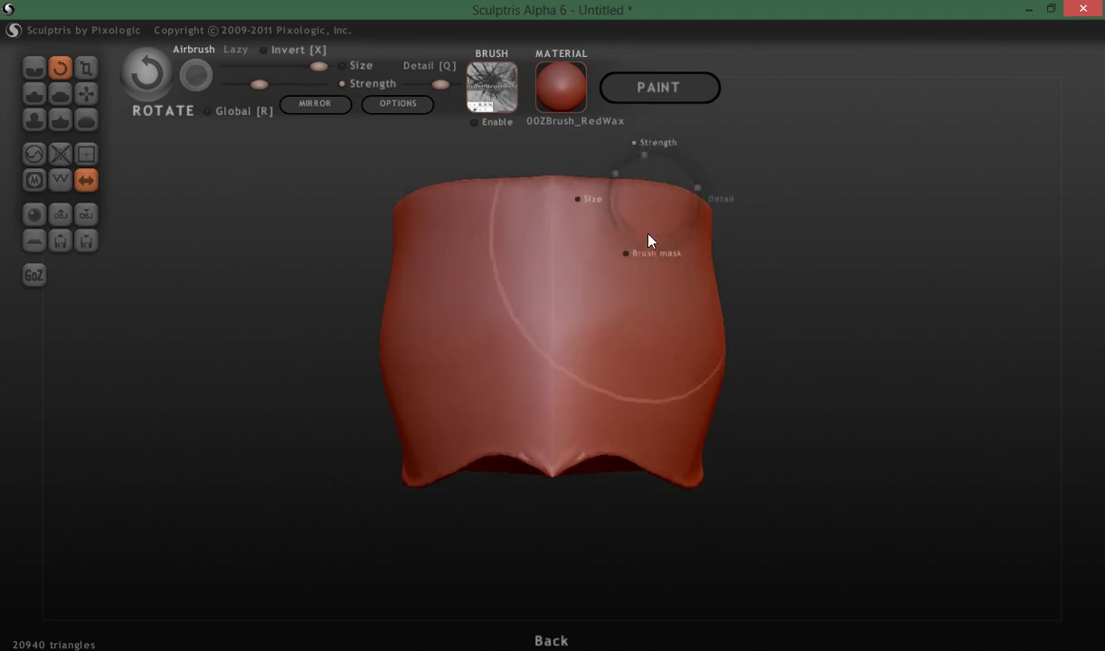
mouse_move(648, 237)
mouse_down()
mouse_move(785, 261)
mouse_move(797, 277)
mouse_move(782, 196)
mouse_move(795, 385)
mouse_move(775, 387)
mouse_move(810, 254)
mouse_up()
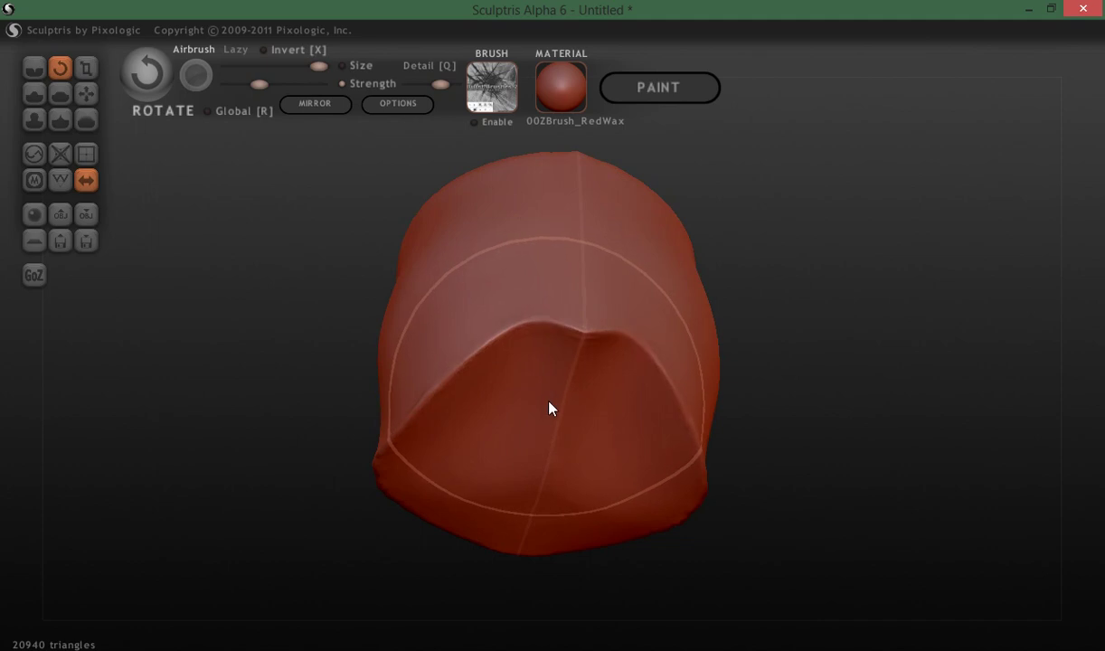
mouse_move(549, 409)
mouse_down()
mouse_move(548, 431)
mouse_move(486, 484)
mouse_move(561, 492)
mouse_up()
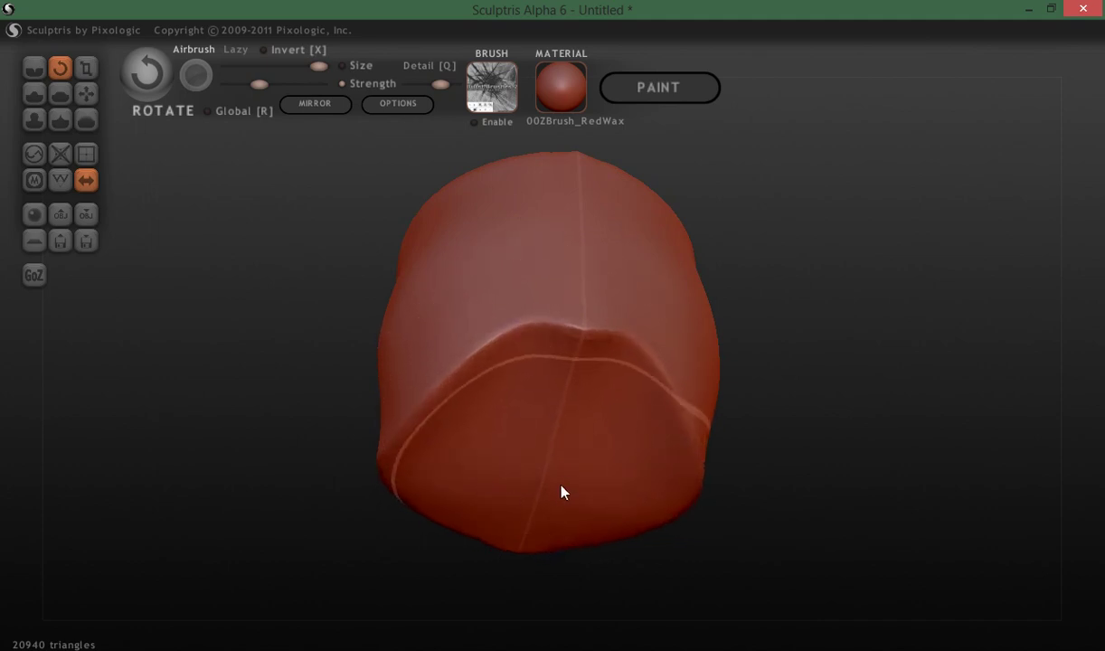
drag(217, 447, 282, 459)
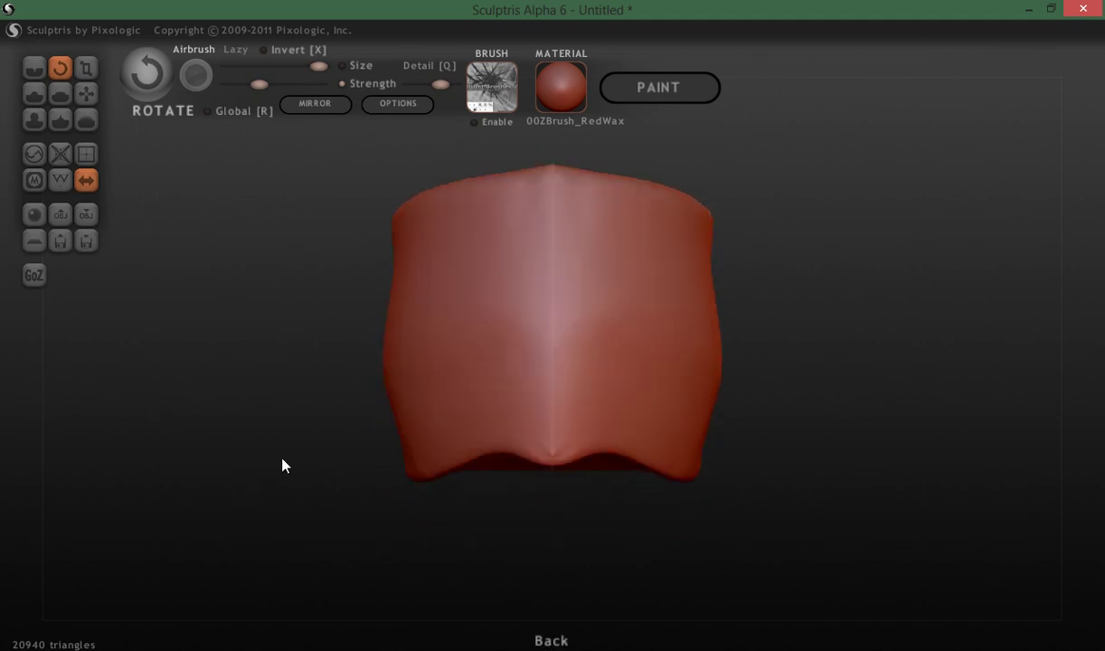